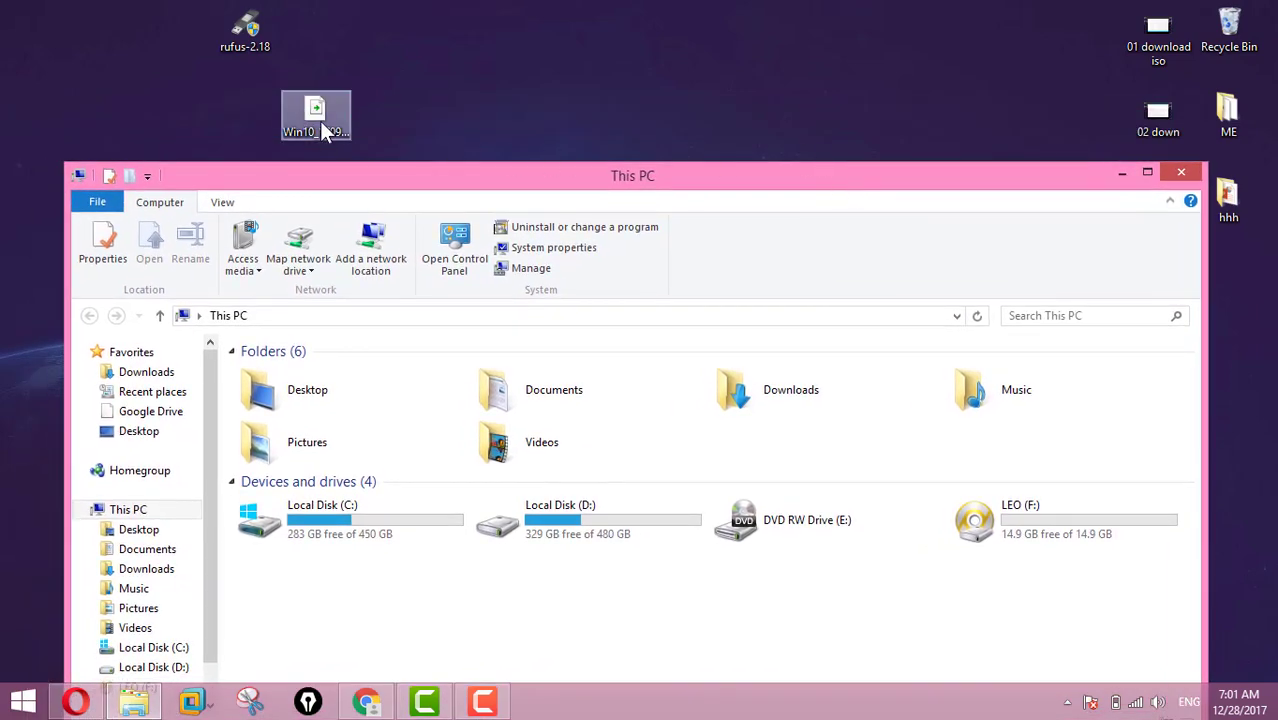
- Check the file size of the Win10_1709_English_x64_2 ISO in its properties
left_click_drag(325, 132, 328, 63)
left_click_drag(523, 178, 507, 129)
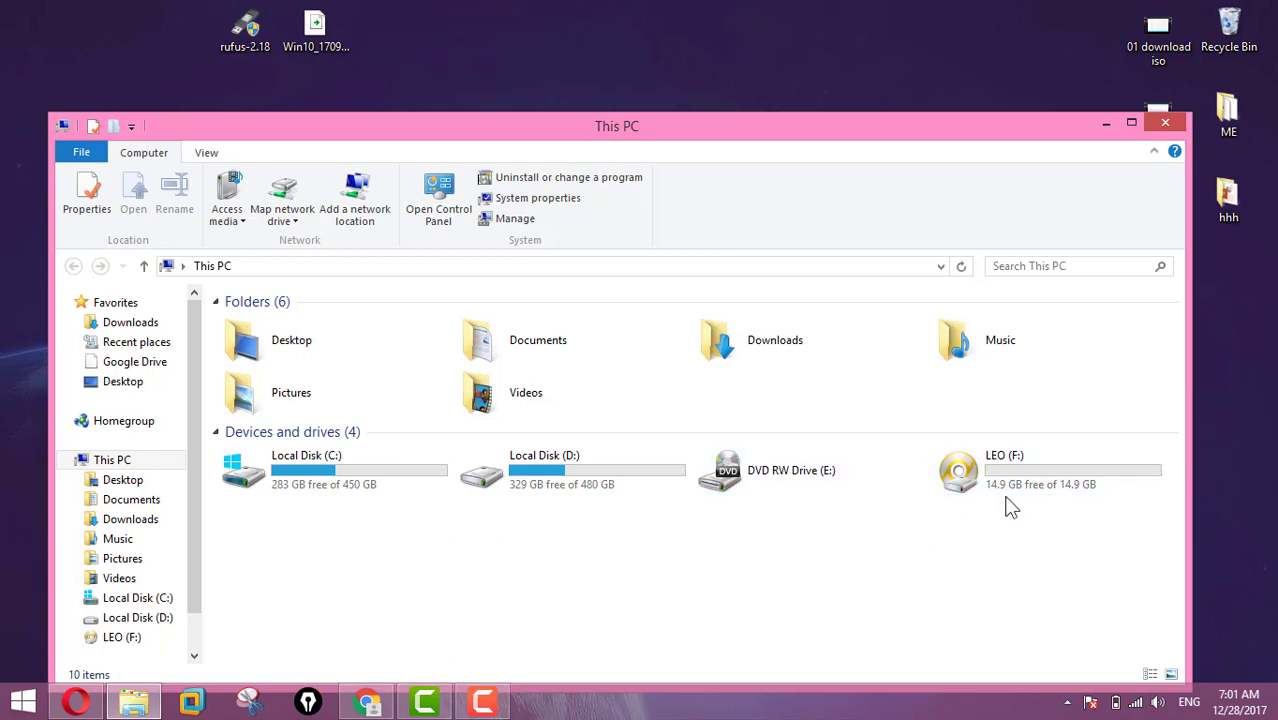
left_click(325, 33)
right_click(325, 33)
left_click(416, 502)
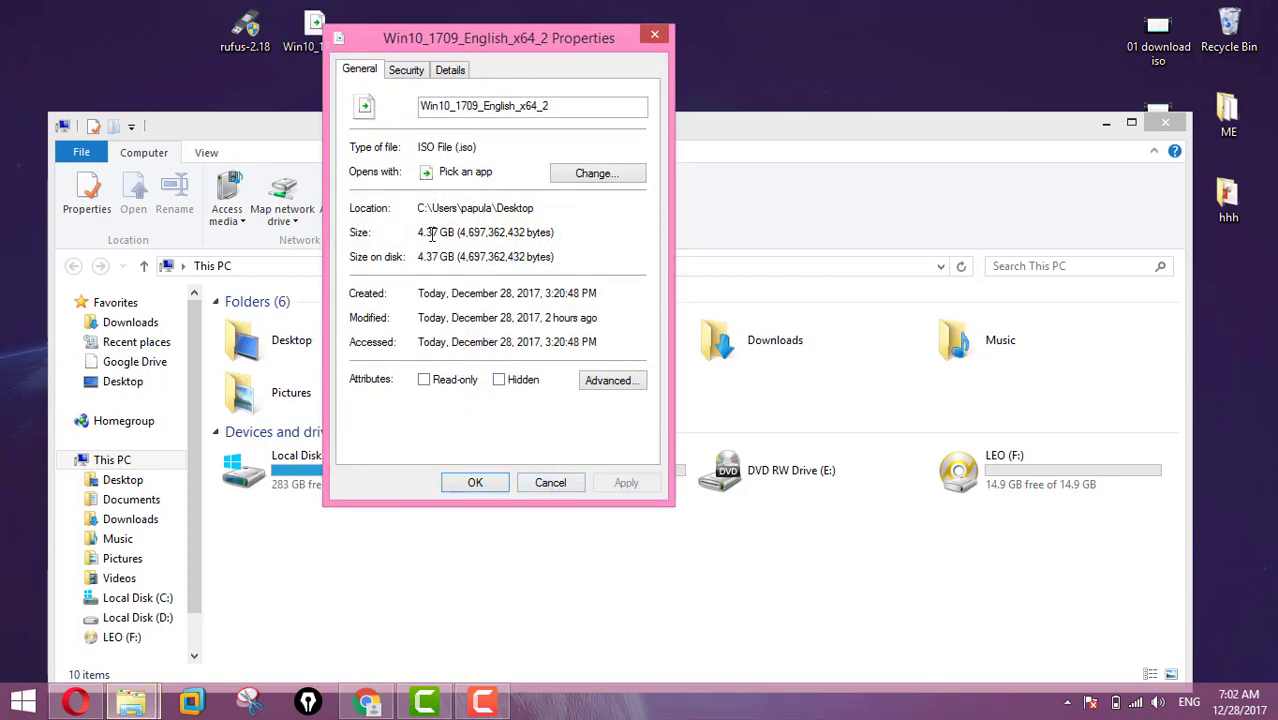
left_click_drag(423, 233, 449, 231)
left_click(654, 35)
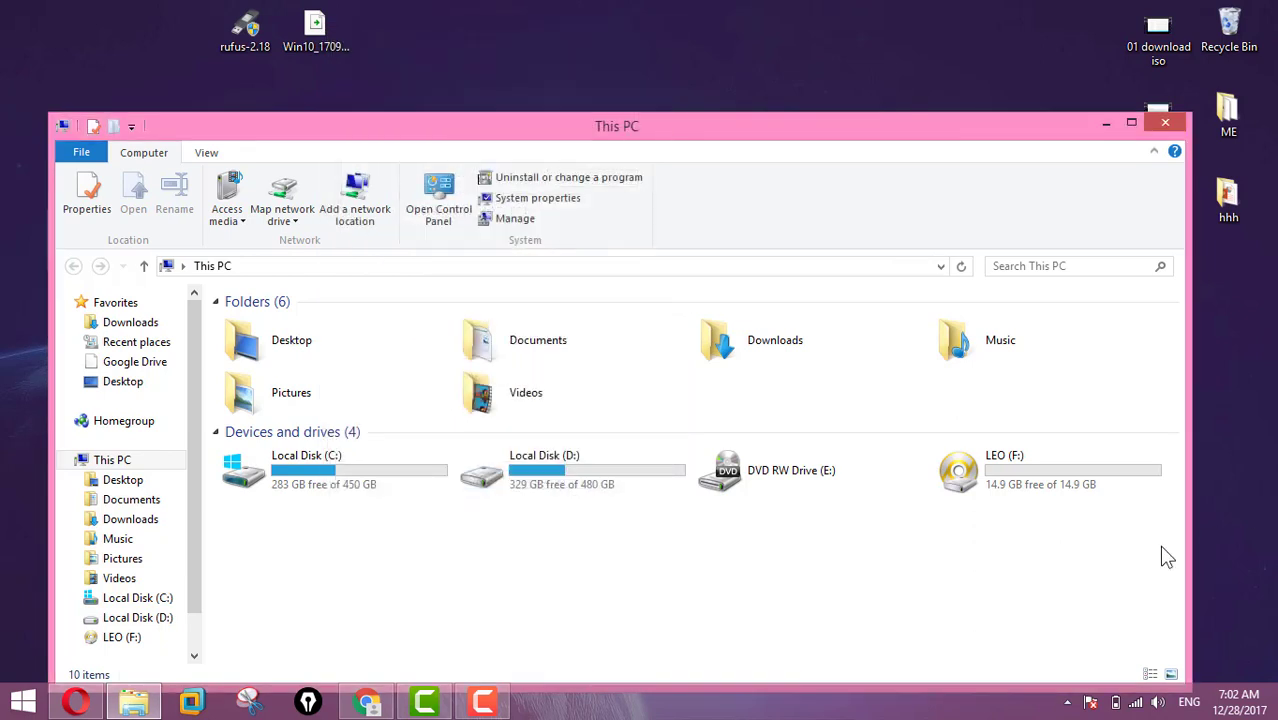
- Quick-format the LEO (F:) USB drive as FAT32 with 8192-byte allocation units, and close This PC
left_click(1014, 461)
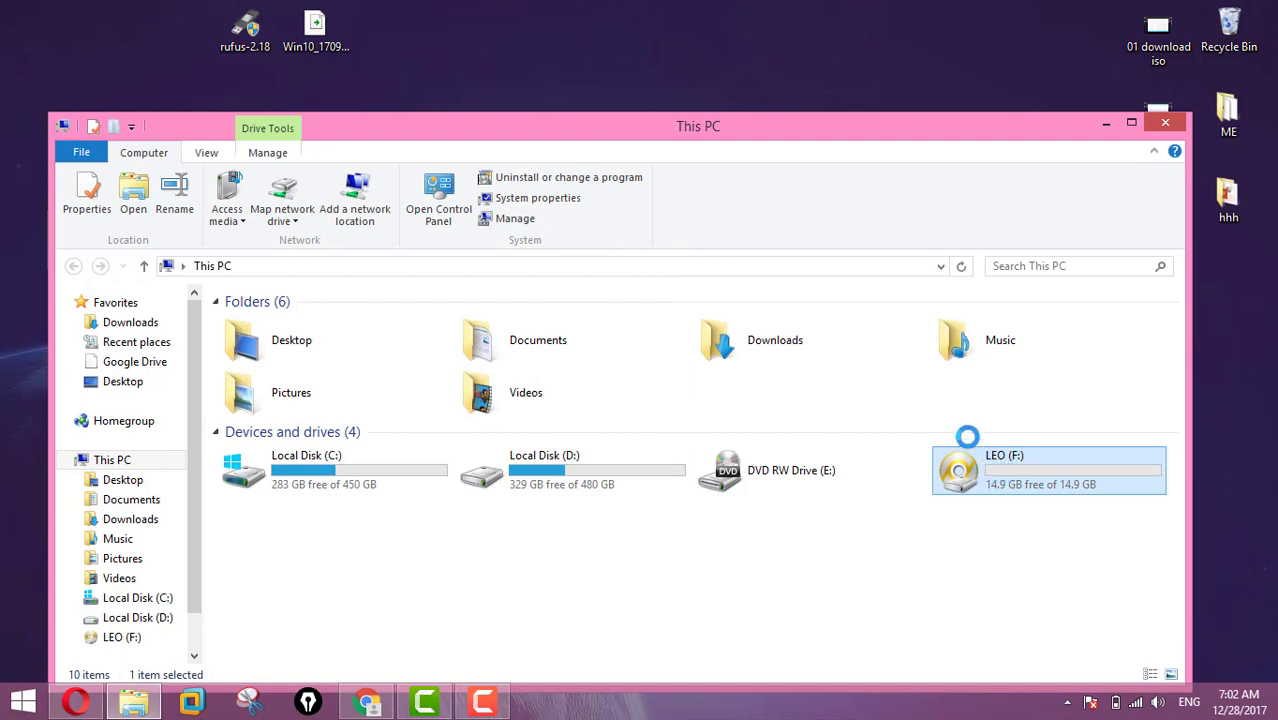
right_click(985, 500)
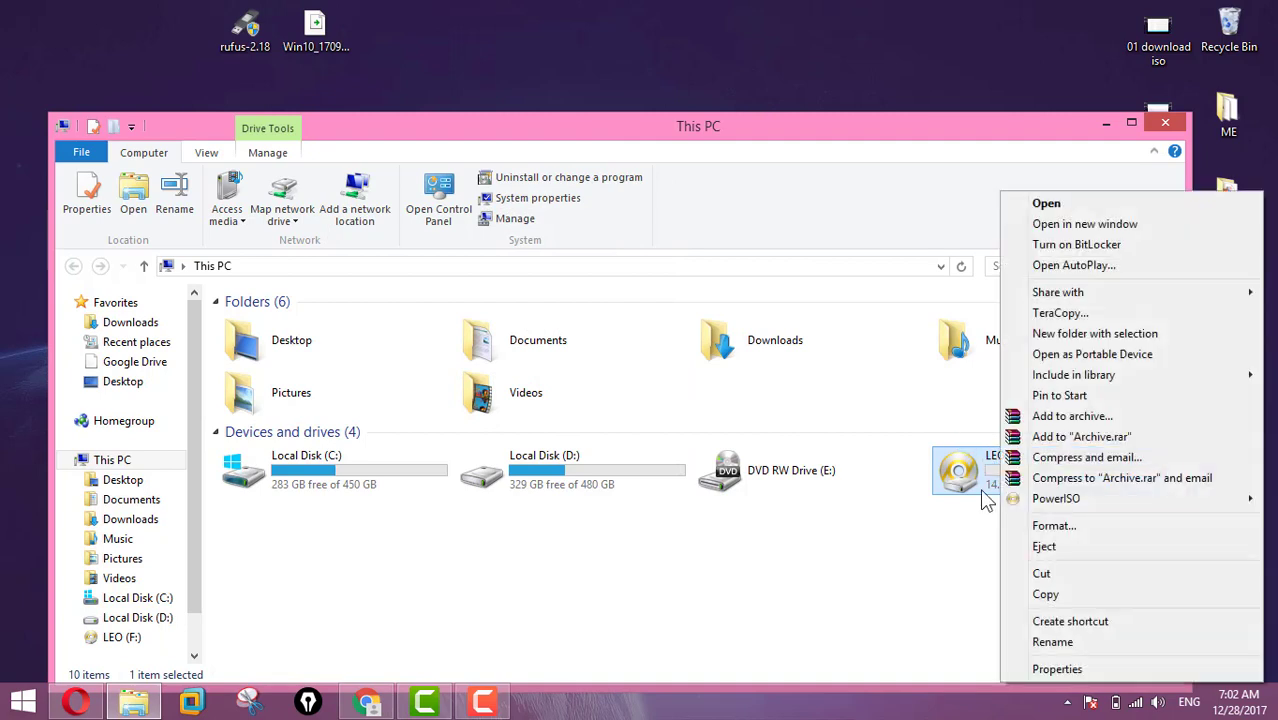
left_click(1054, 525)
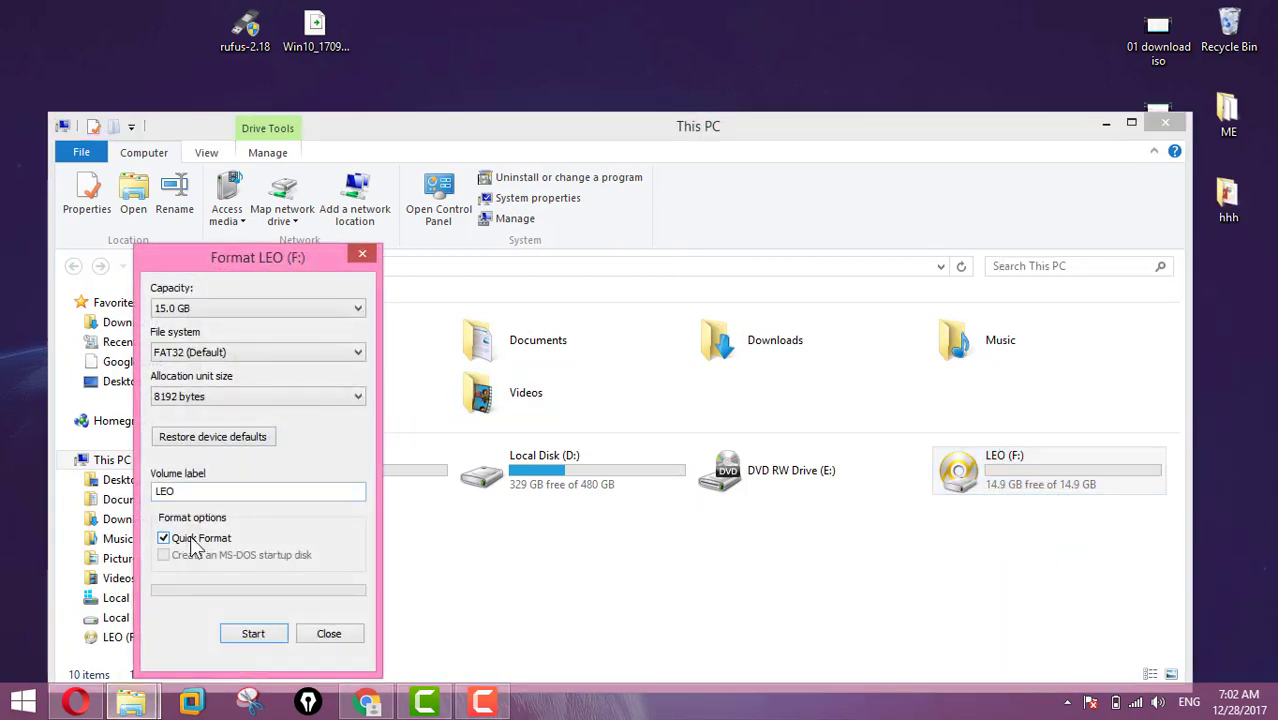
left_click(262, 635)
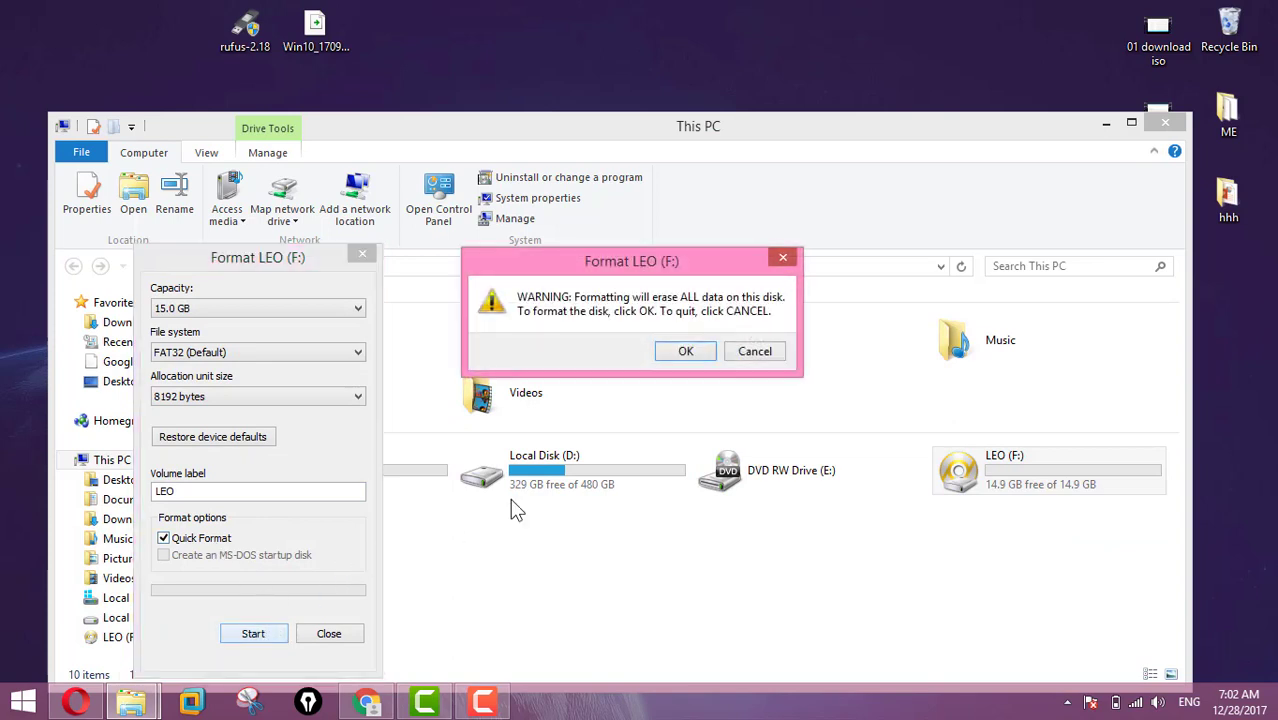
left_click(683, 353)
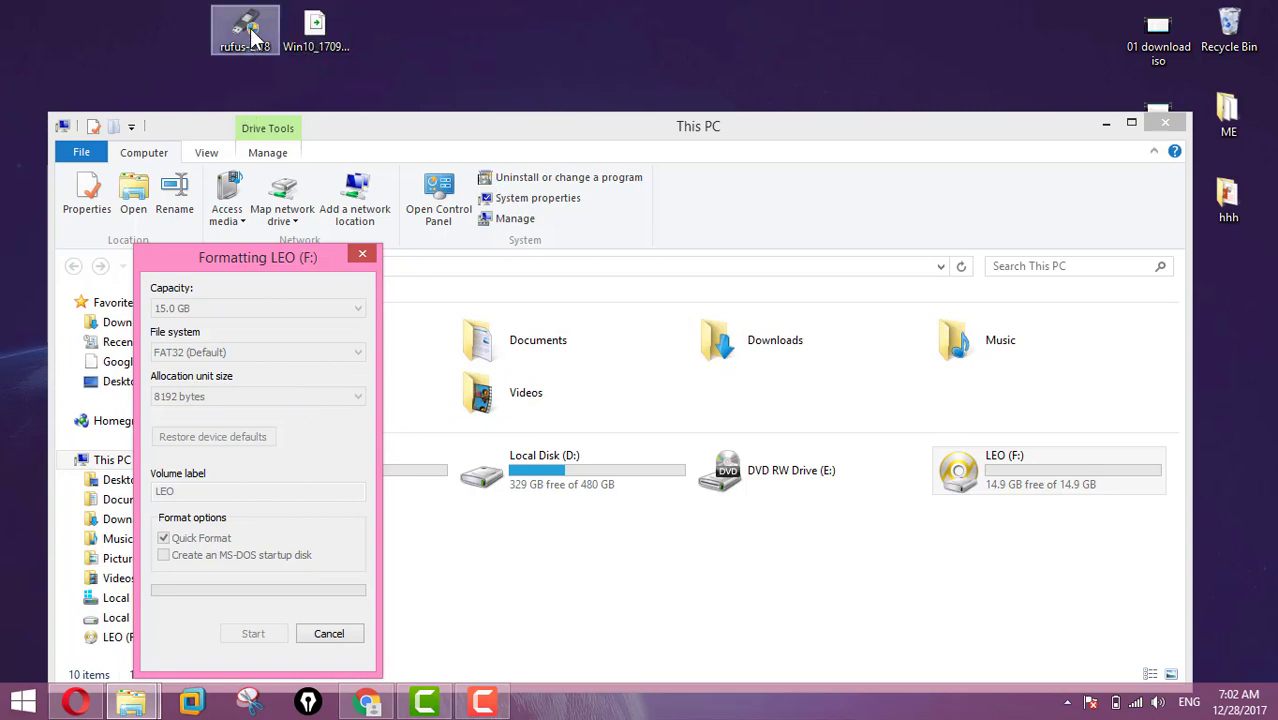
left_click(756, 348)
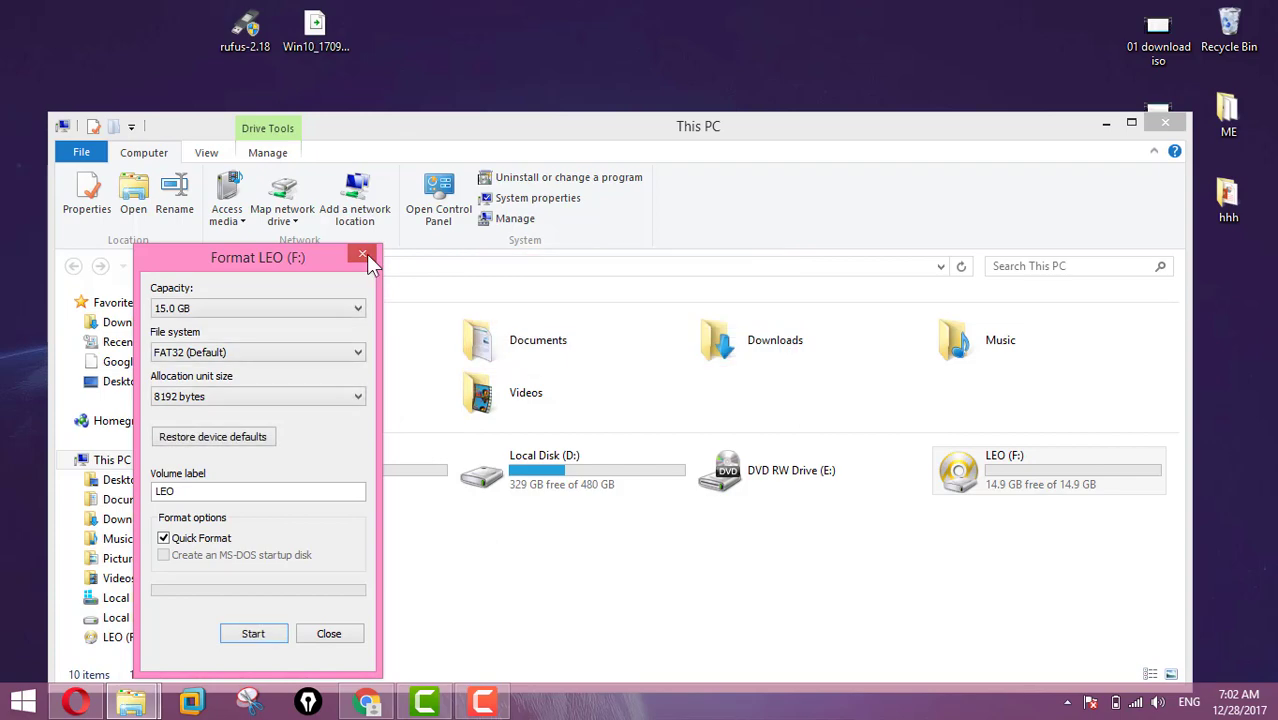
left_click(363, 256)
left_click(1165, 122)
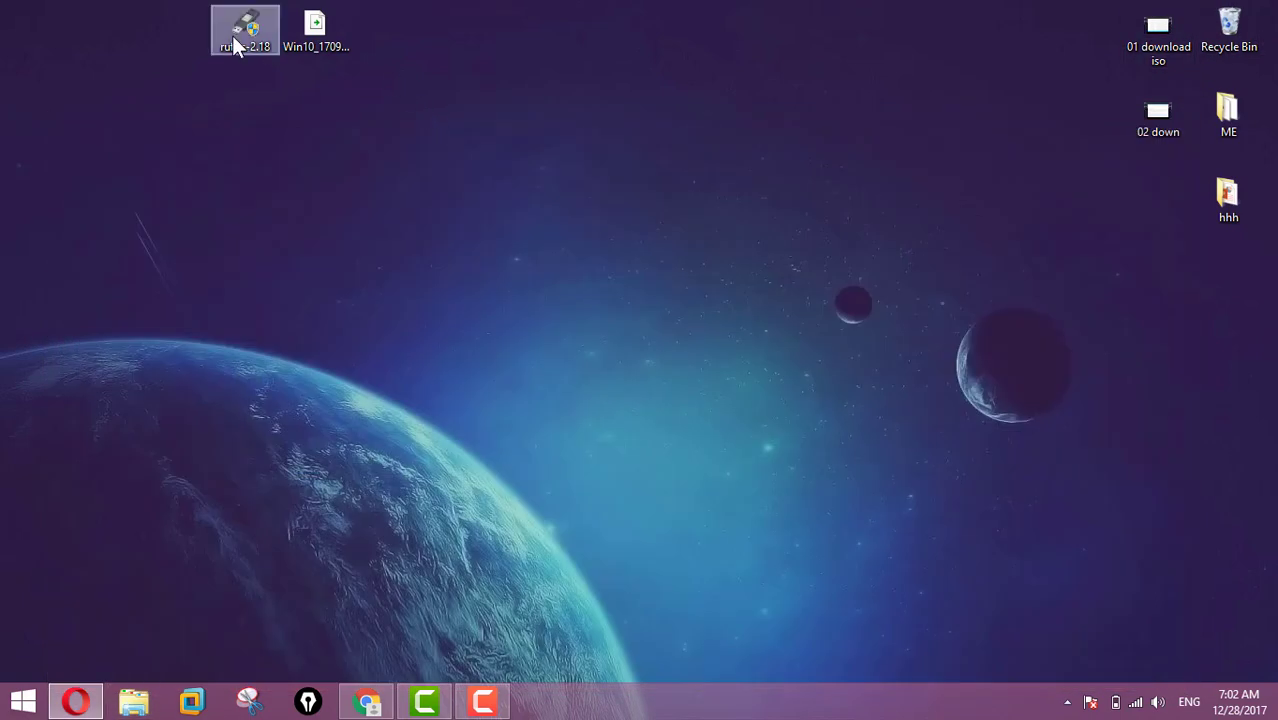
- Launch rufus-2.18 from the desktop and select LEO (F:) [16GB] as the device
double_click(260, 32)
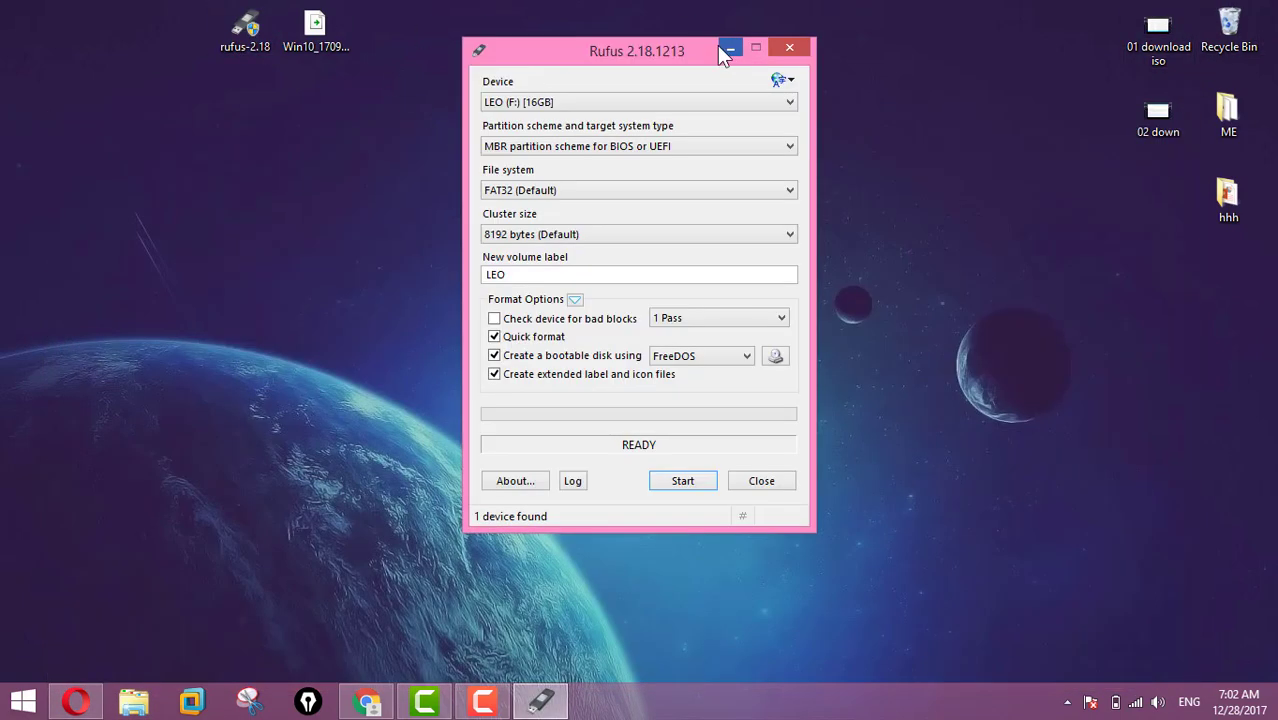
left_click_drag(668, 55, 657, 124)
left_click(724, 175)
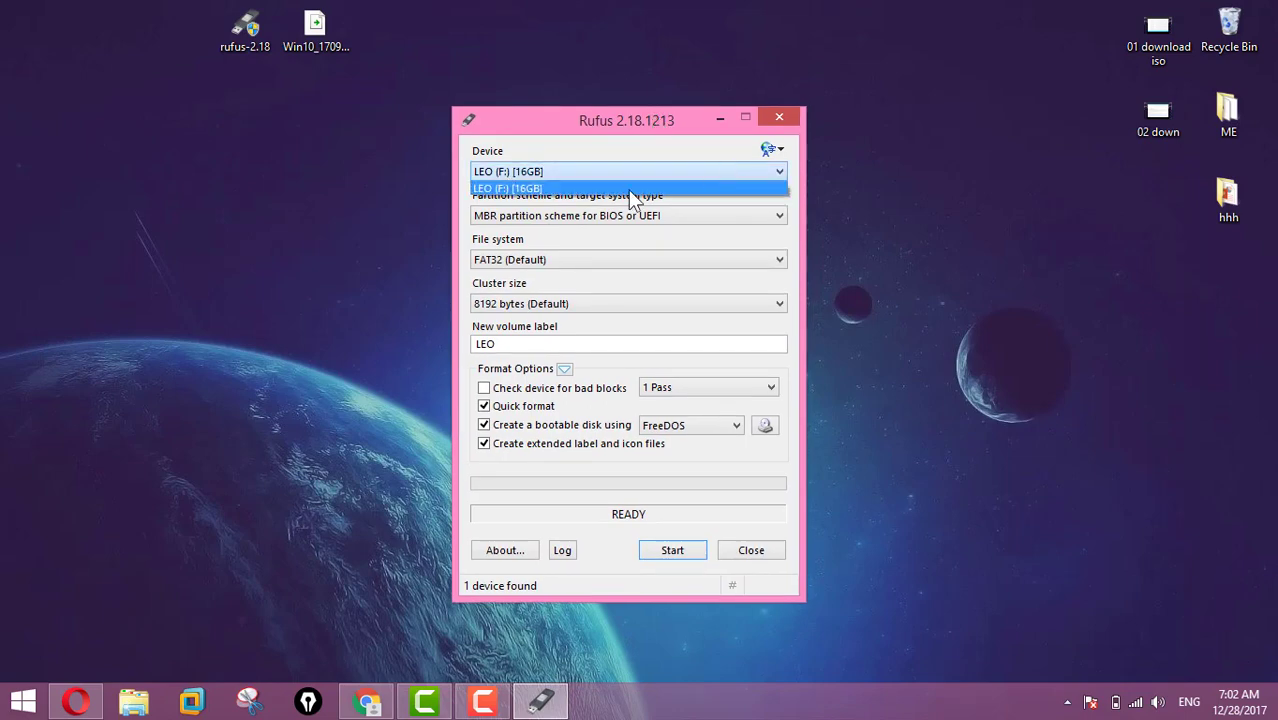
left_click(510, 190)
left_click(530, 174)
left_click(507, 190)
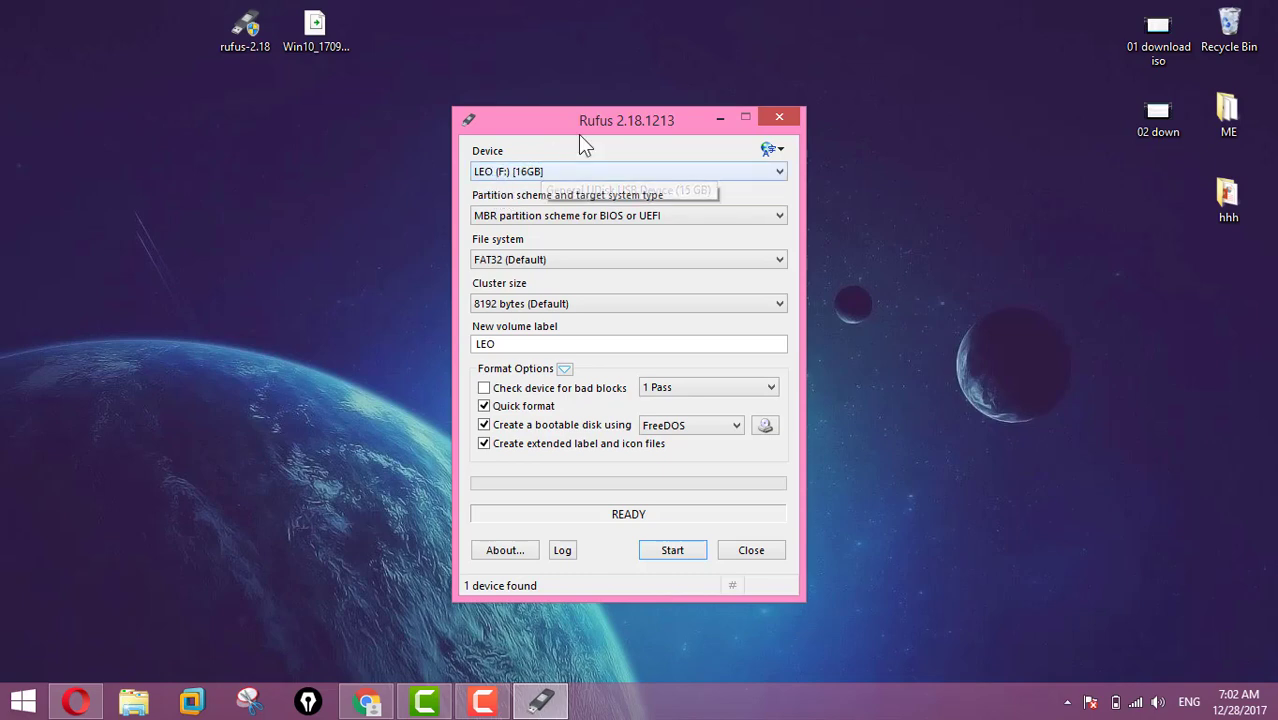
left_click_drag(590, 120, 576, 108)
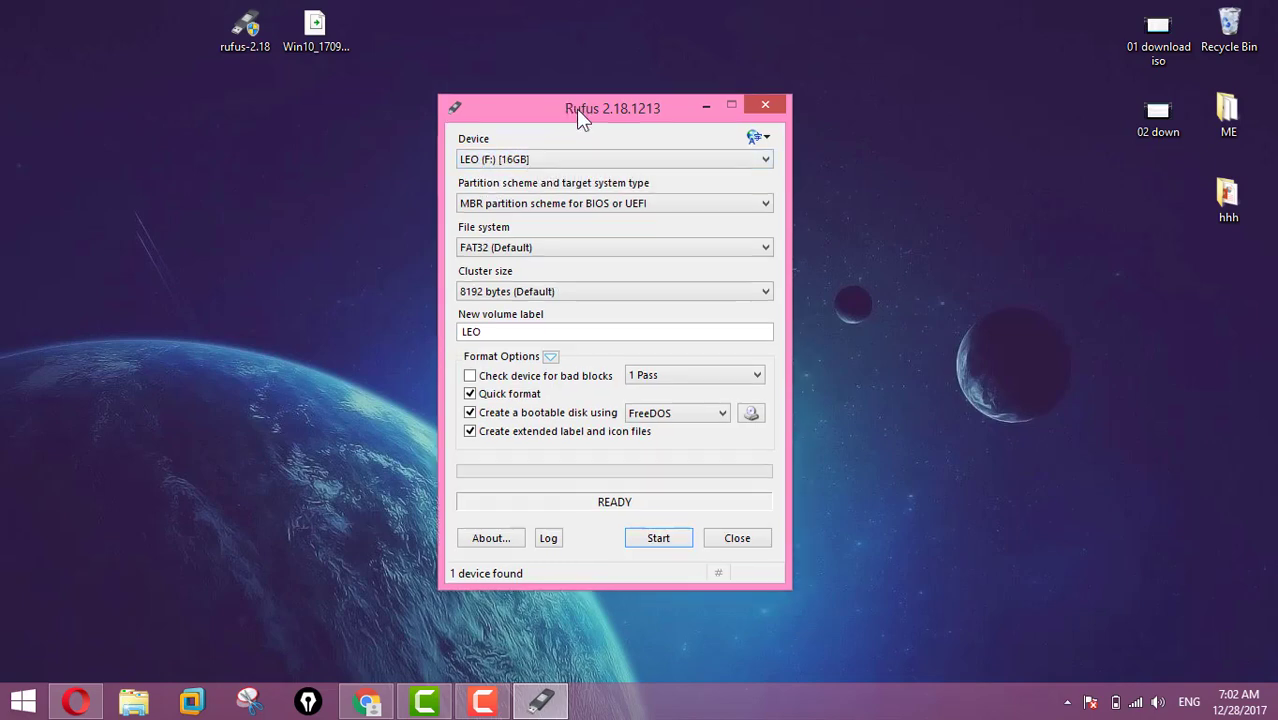
- Keep the MBR partition scheme for BIOS or UEFI and set the file system to NTFS
left_click(471, 207)
left_click(470, 212)
left_click(516, 246)
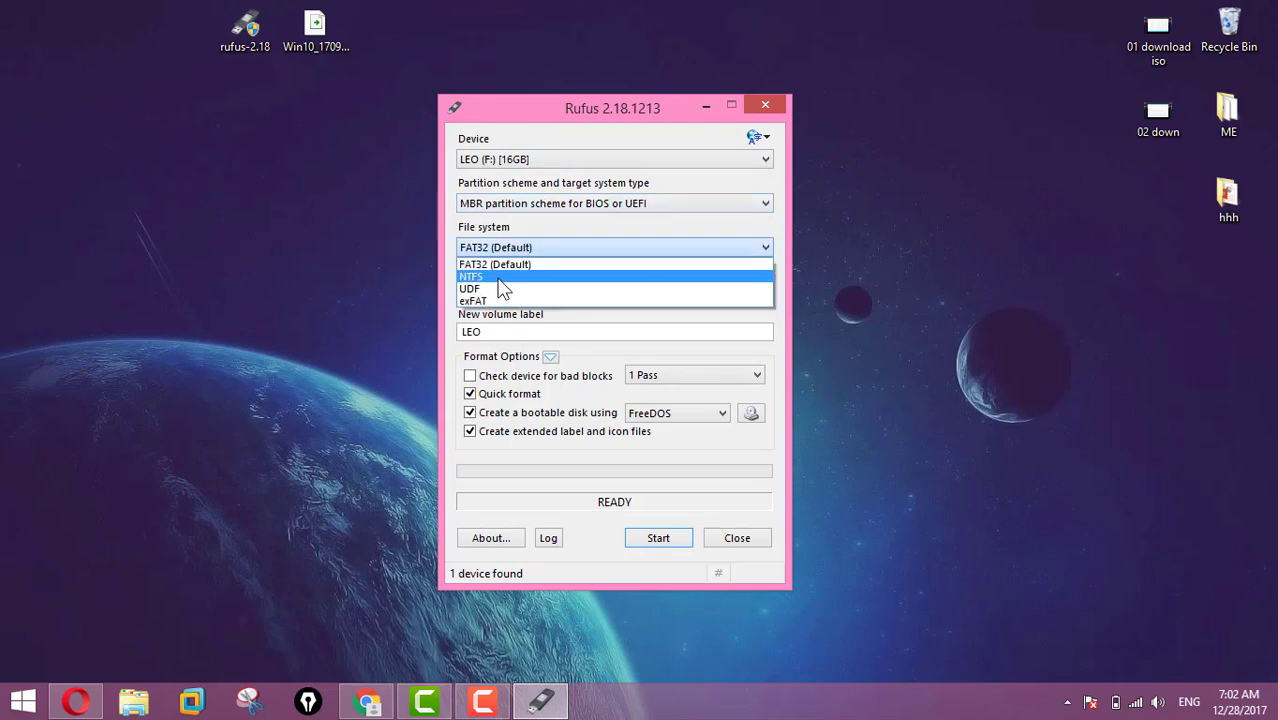
left_click(498, 279)
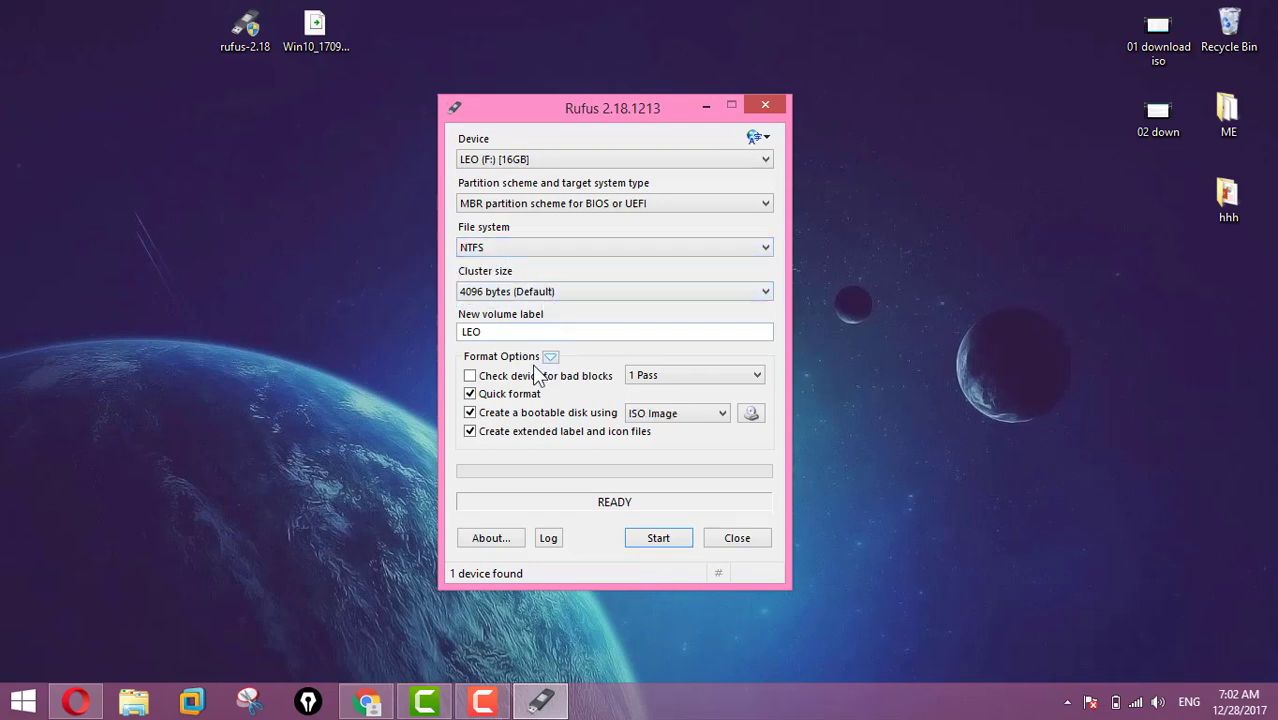
- Set the bootable disk source to ISO Image and load Win10_1709_English_x64_2 from the Desktop
left_click(664, 418)
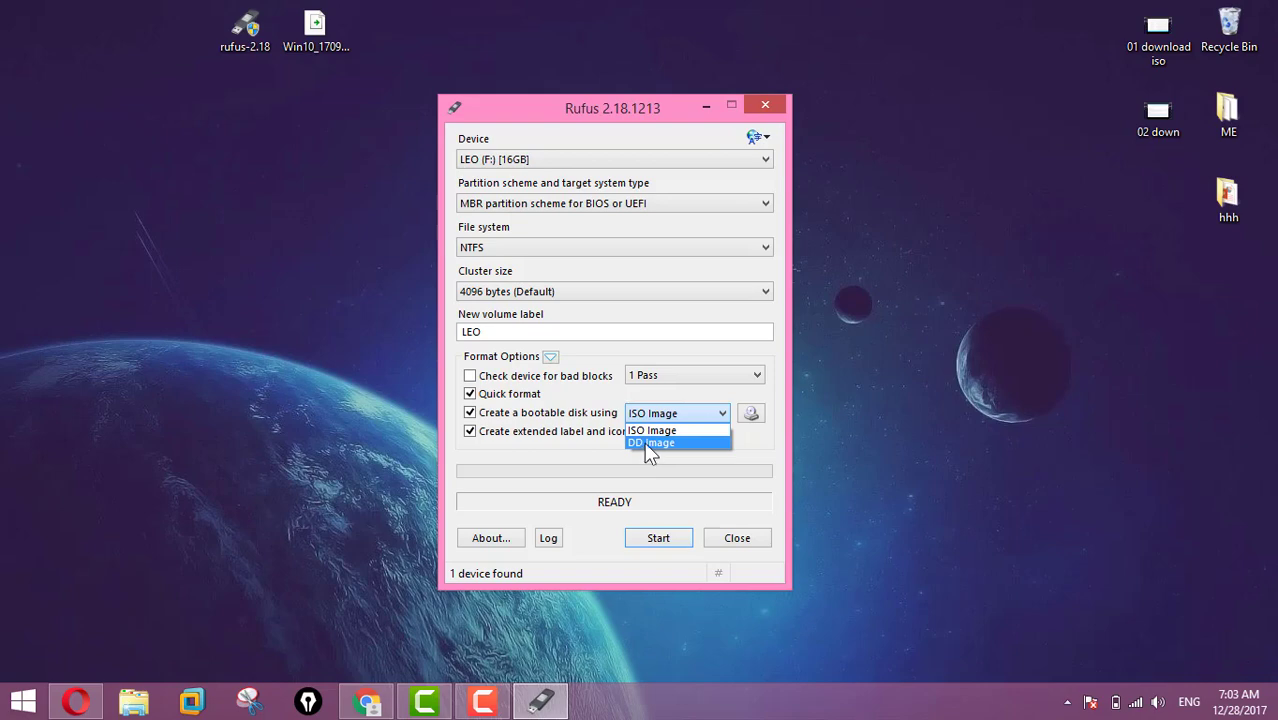
left_click(643, 431)
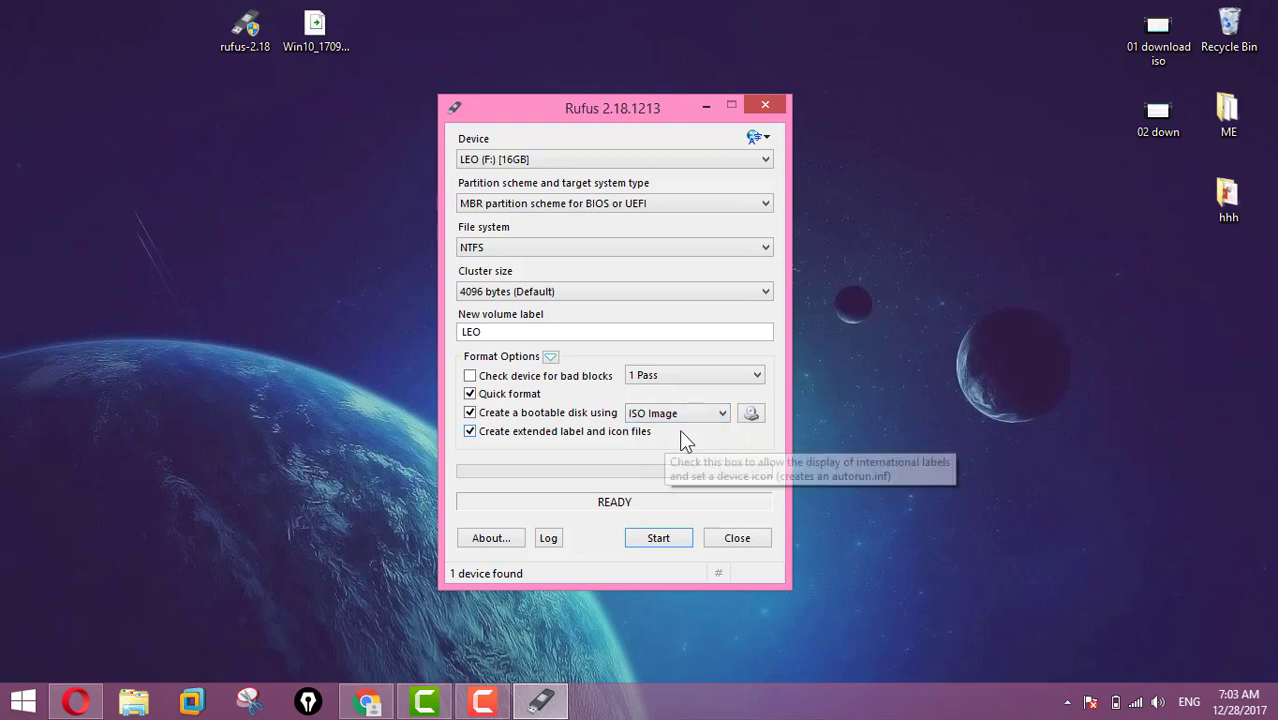
left_click(756, 415)
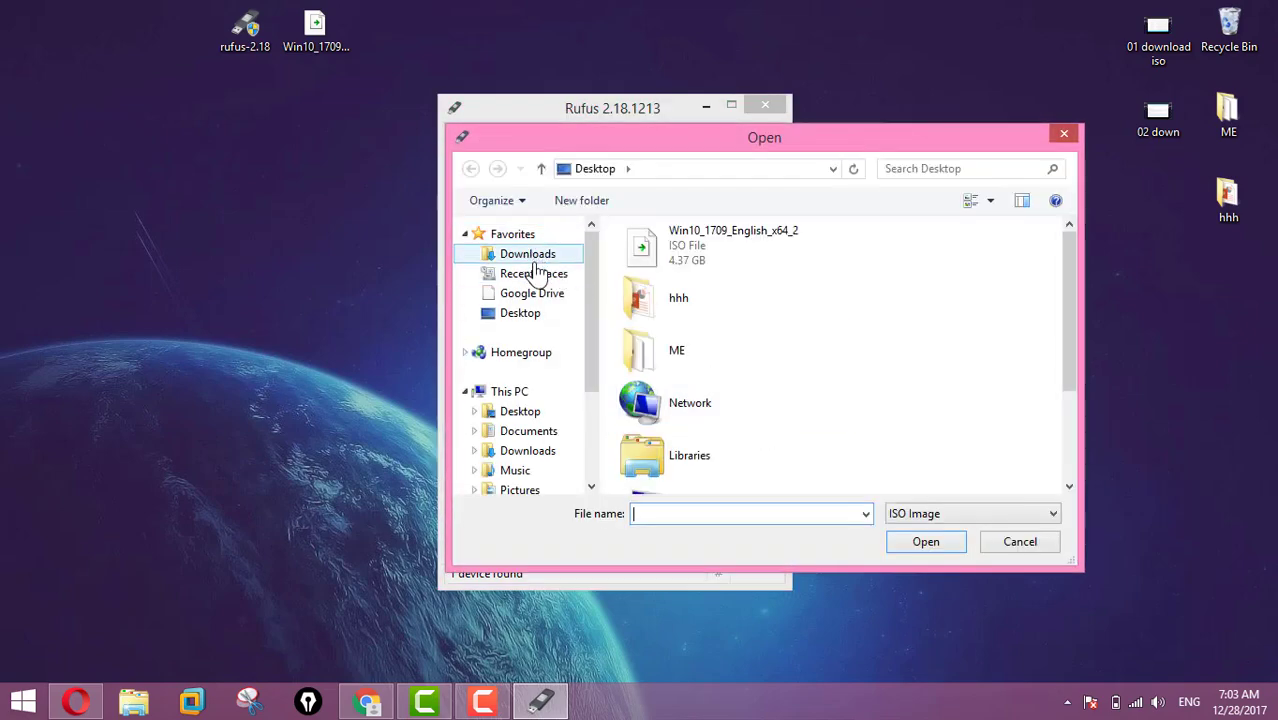
left_click(540, 314)
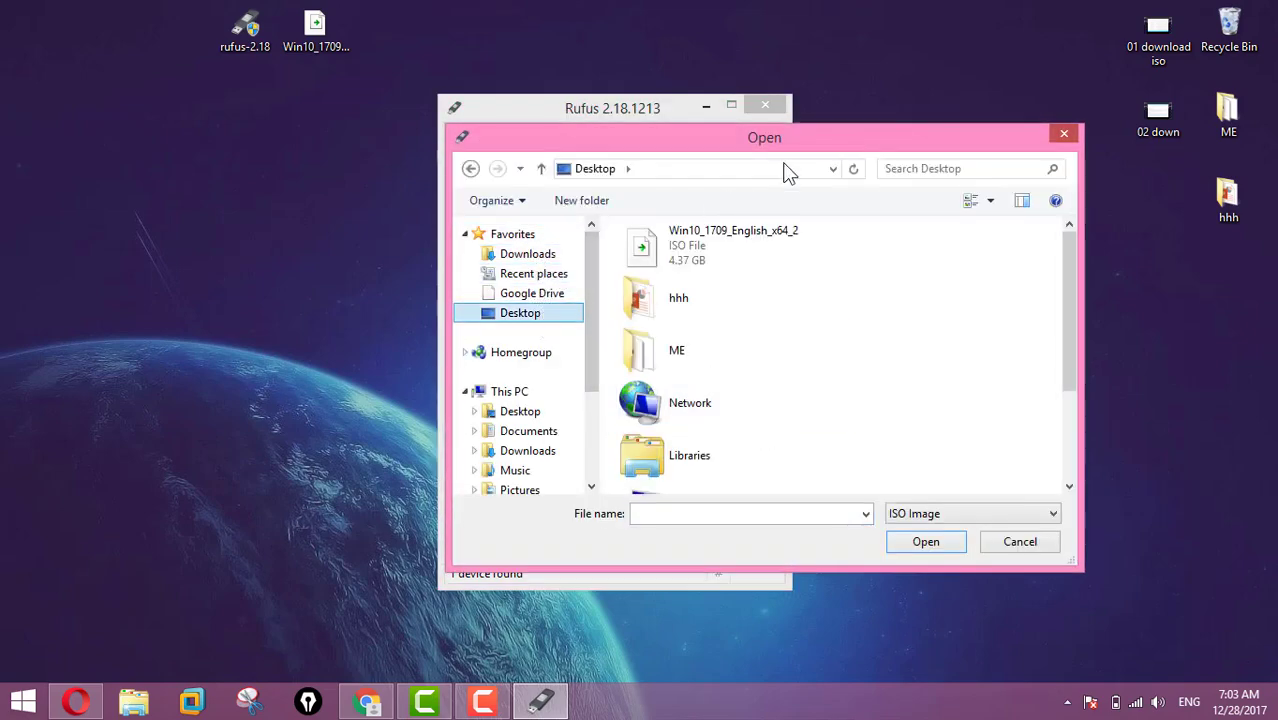
left_click_drag(790, 137, 984, 110)
left_click_drag(330, 30, 190, 118)
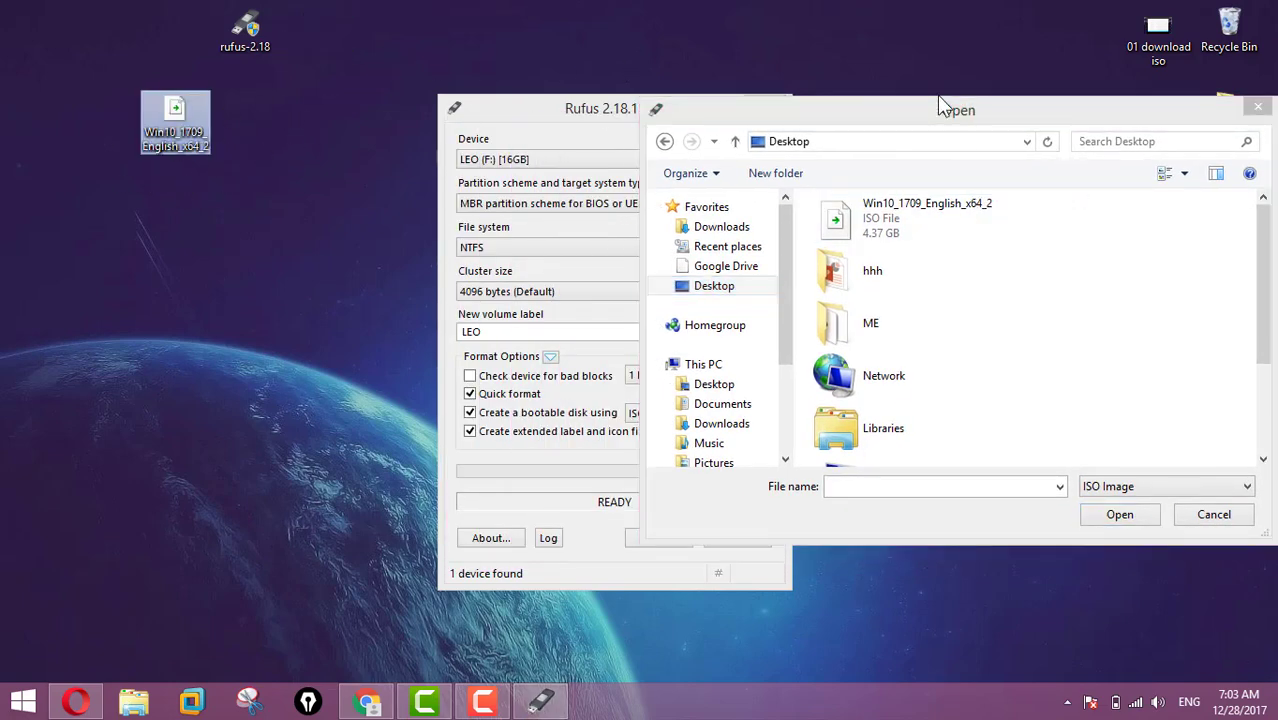
left_click_drag(945, 108, 832, 118)
left_click(784, 226)
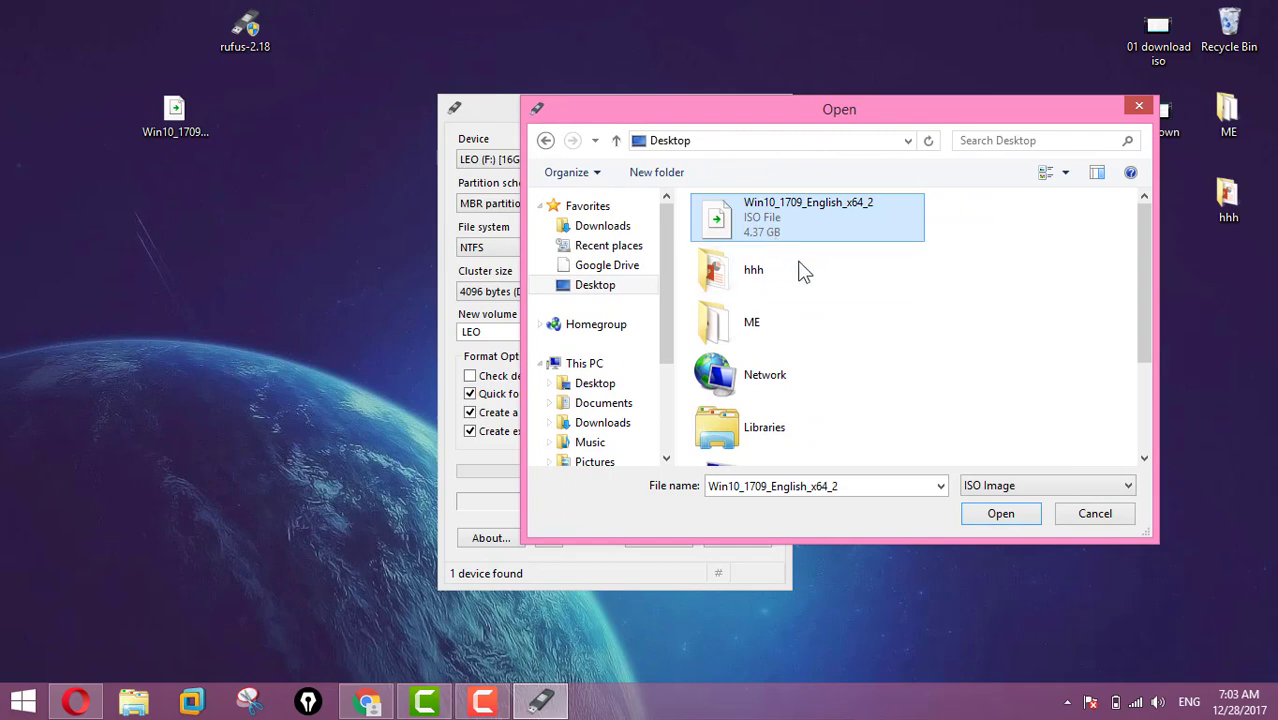
left_click(1001, 513)
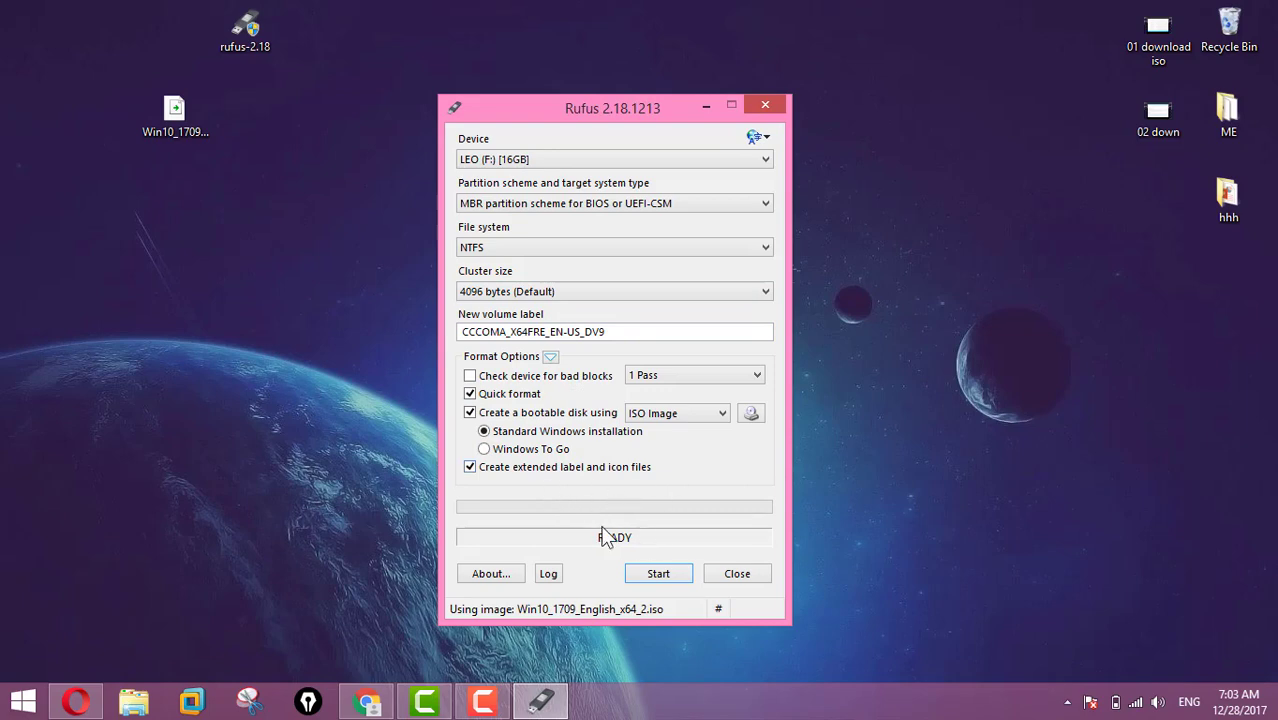
- Start writing the Windows 10 image to the USB drive, accepting that all its data is erased
left_click(671, 576)
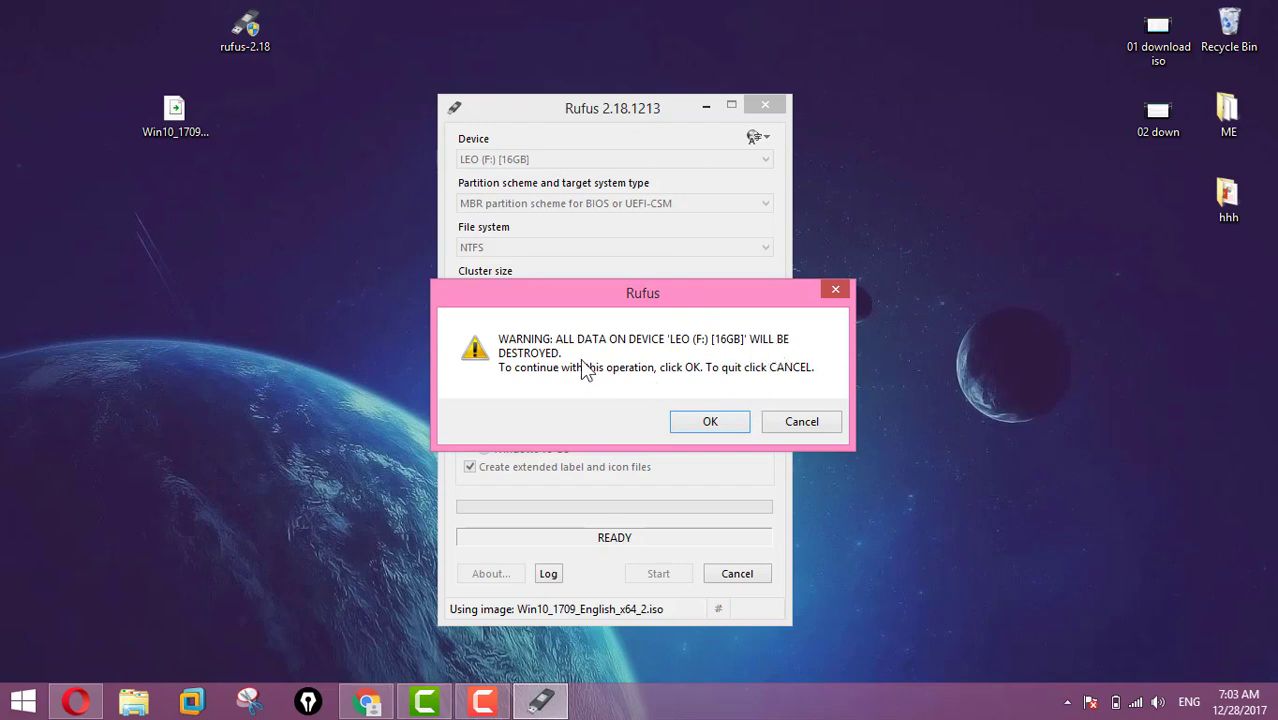
left_click_drag(650, 304, 762, 270)
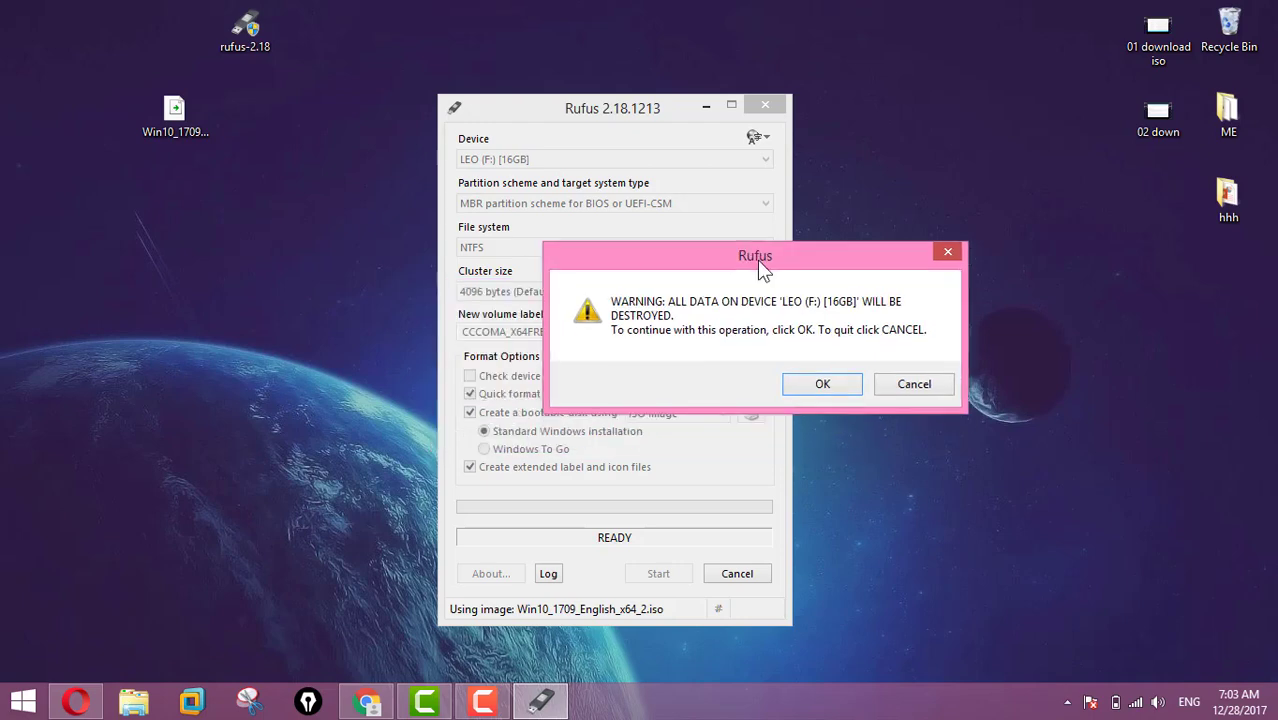
left_click(820, 384)
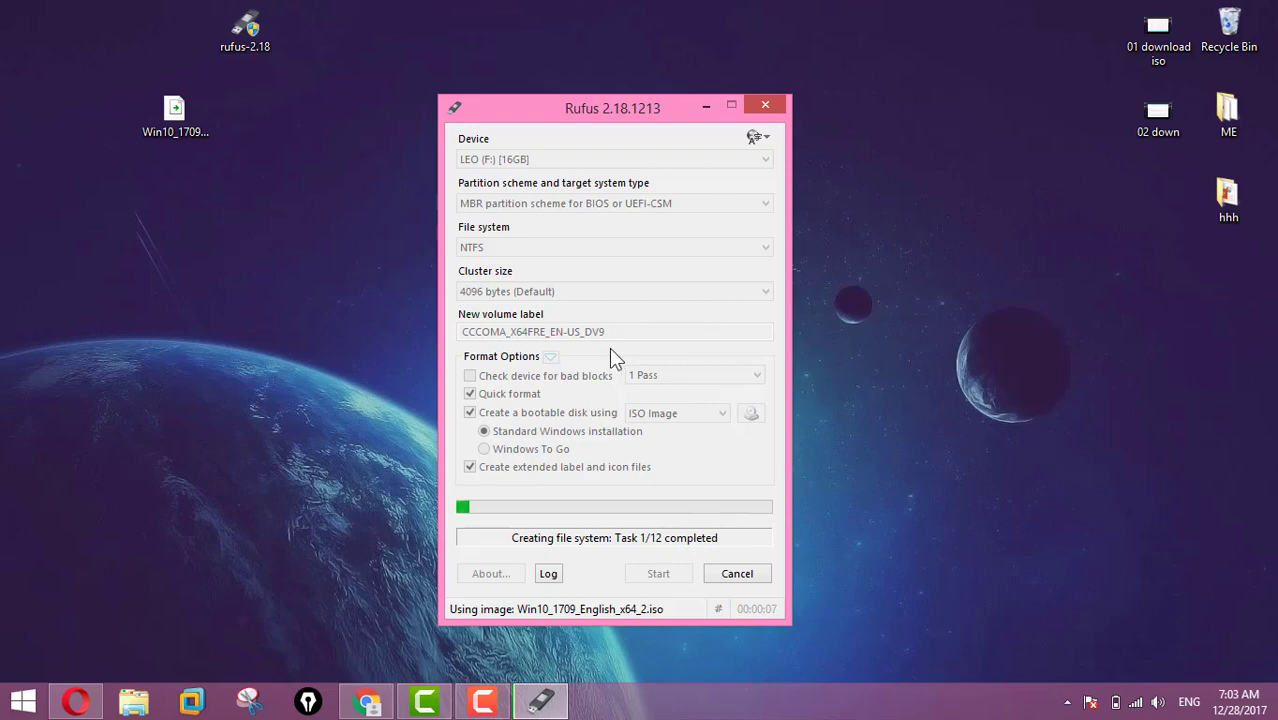
left_click(492, 705)
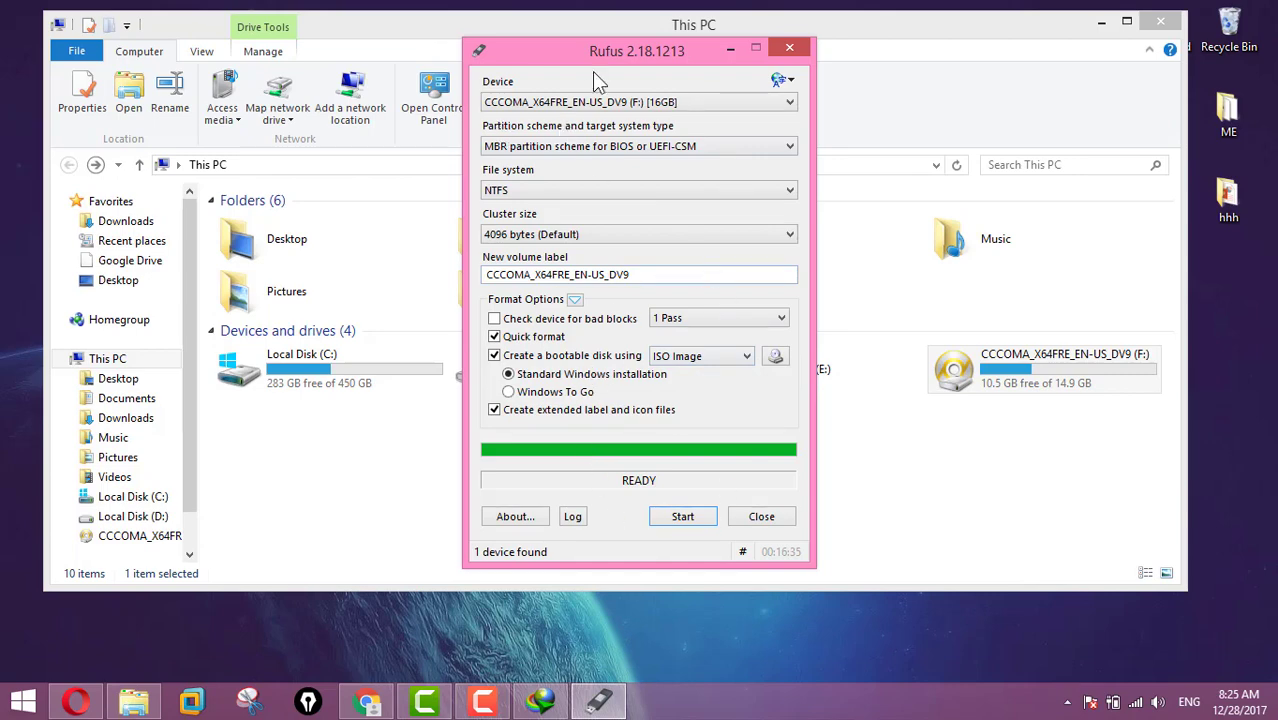
- Close Rufus and open the CCCOMA_X64FRE_EN-US_DV9 (F:) drive in File Explorer
left_click_drag(620, 52, 528, 94)
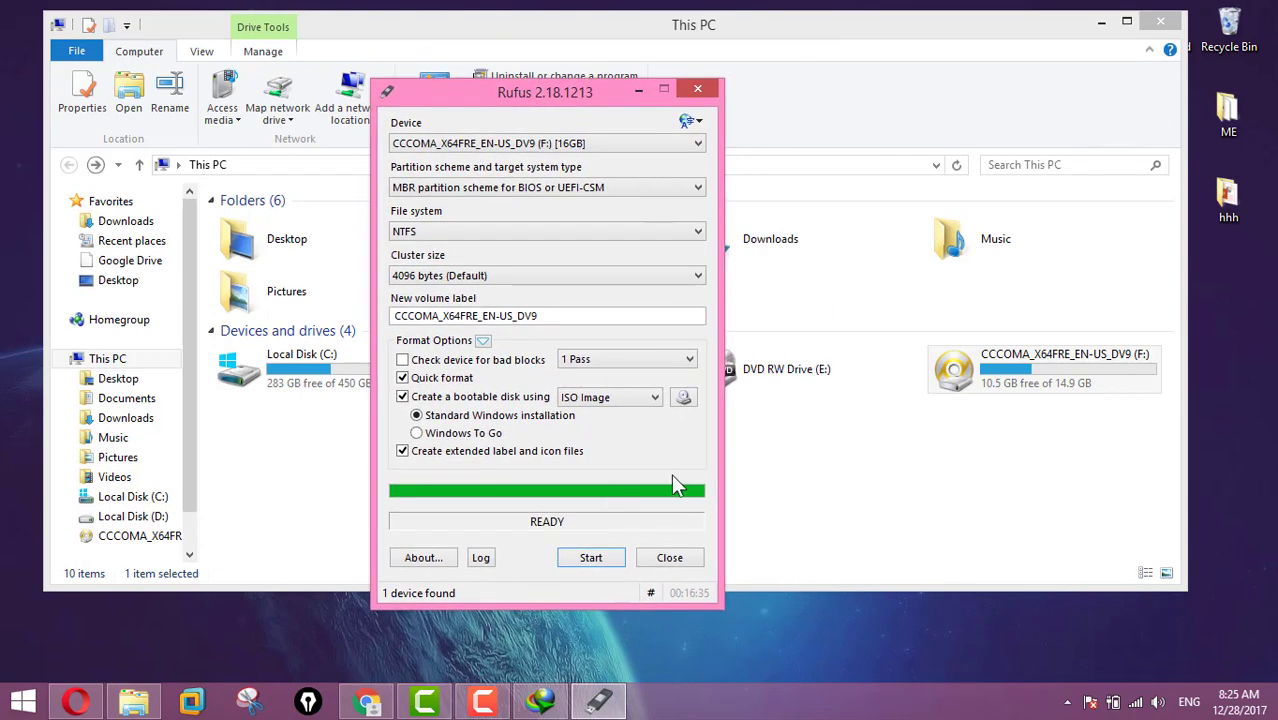
left_click(680, 563)
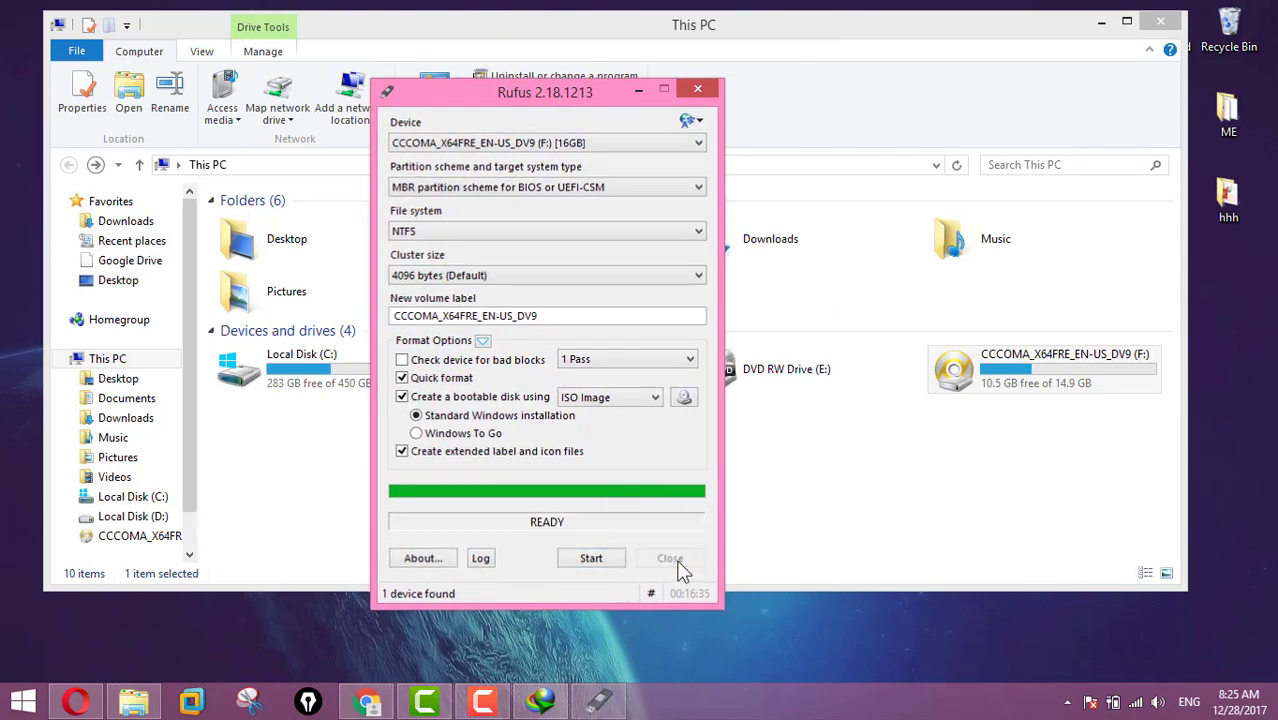
left_click(1098, 385)
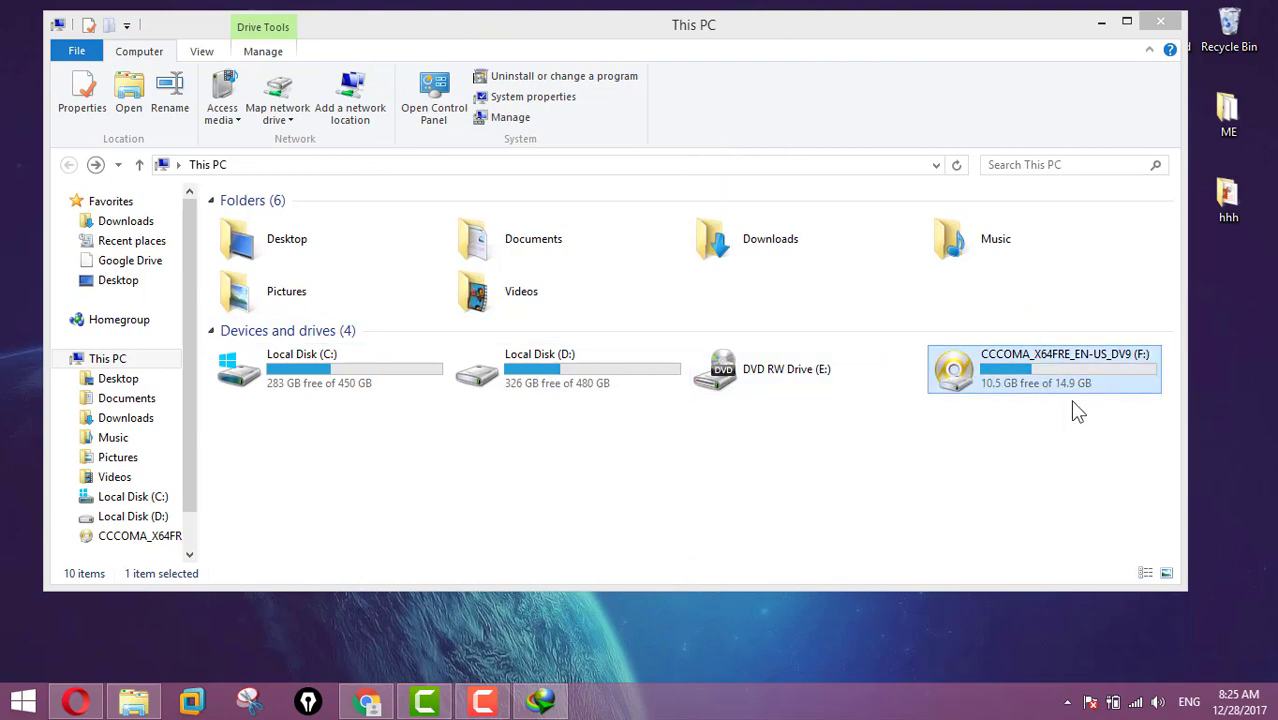
double_click(1030, 375)
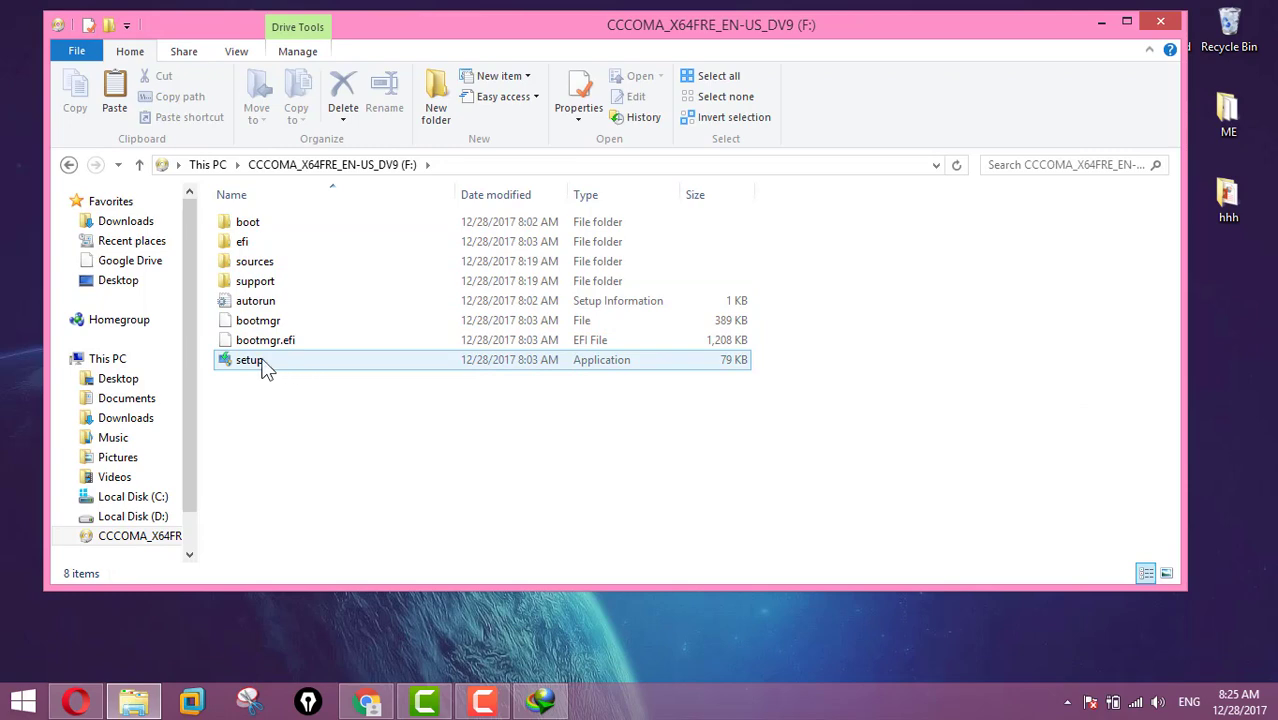
- Launch setup from the CCCOMA_X64FRE_EN-US_DV9 (F:) drive and choose Not right now for the important updates
double_click(262, 363)
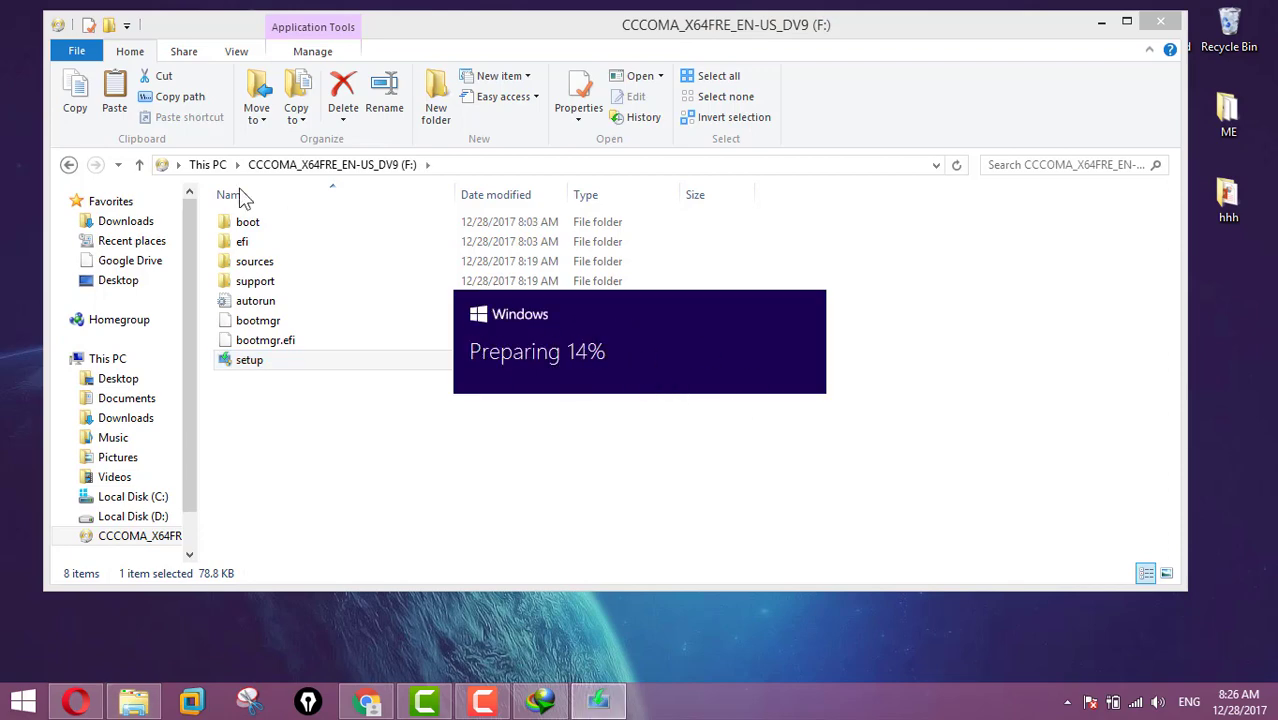
left_click(68, 164)
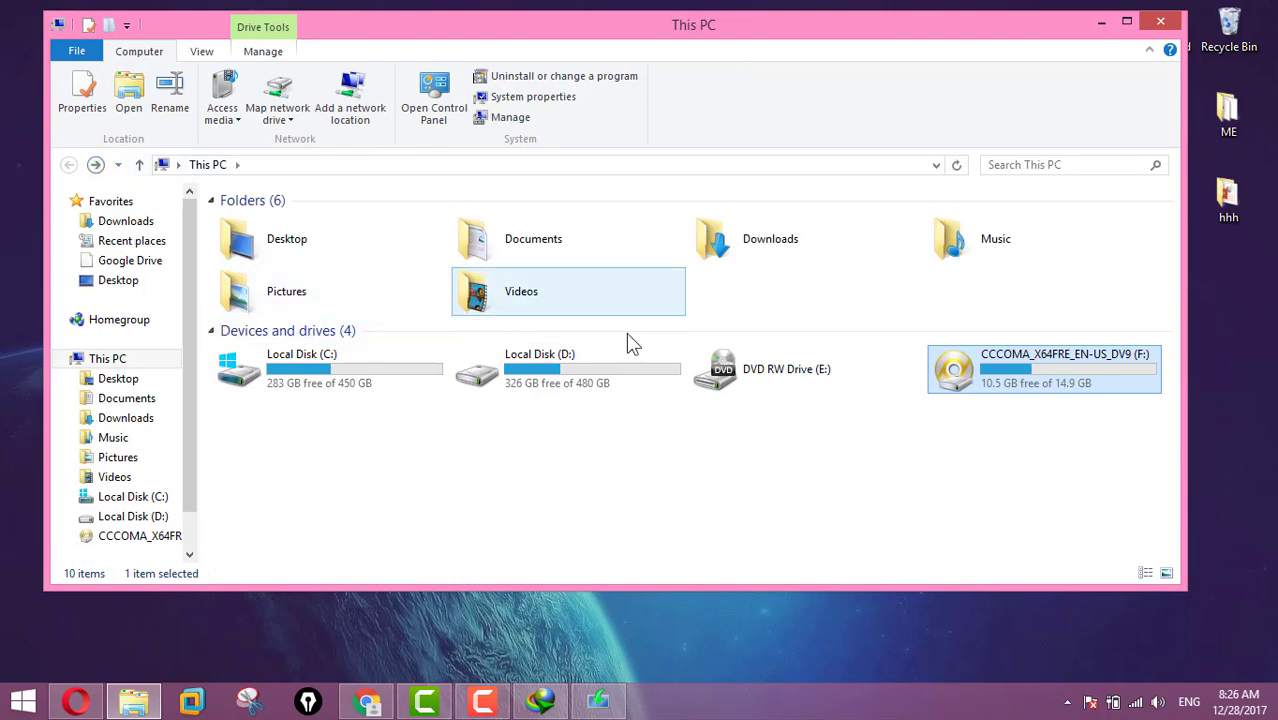
double_click(997, 376)
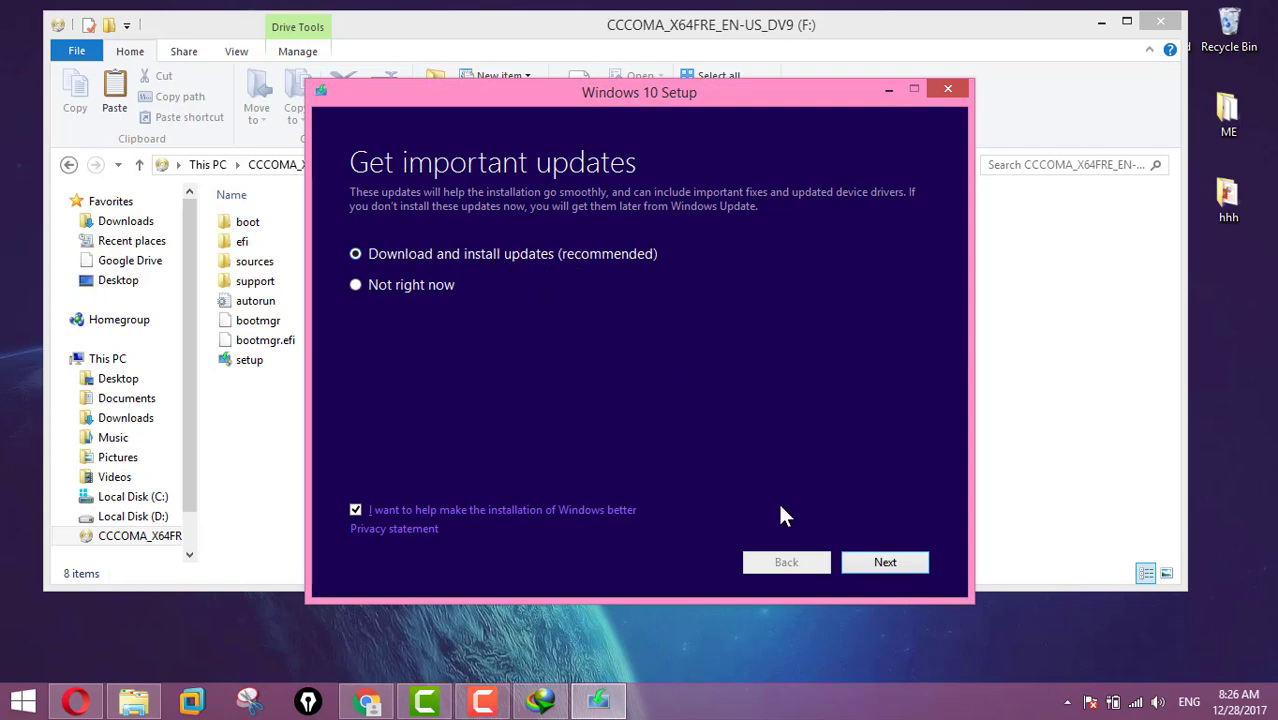
left_click(409, 284)
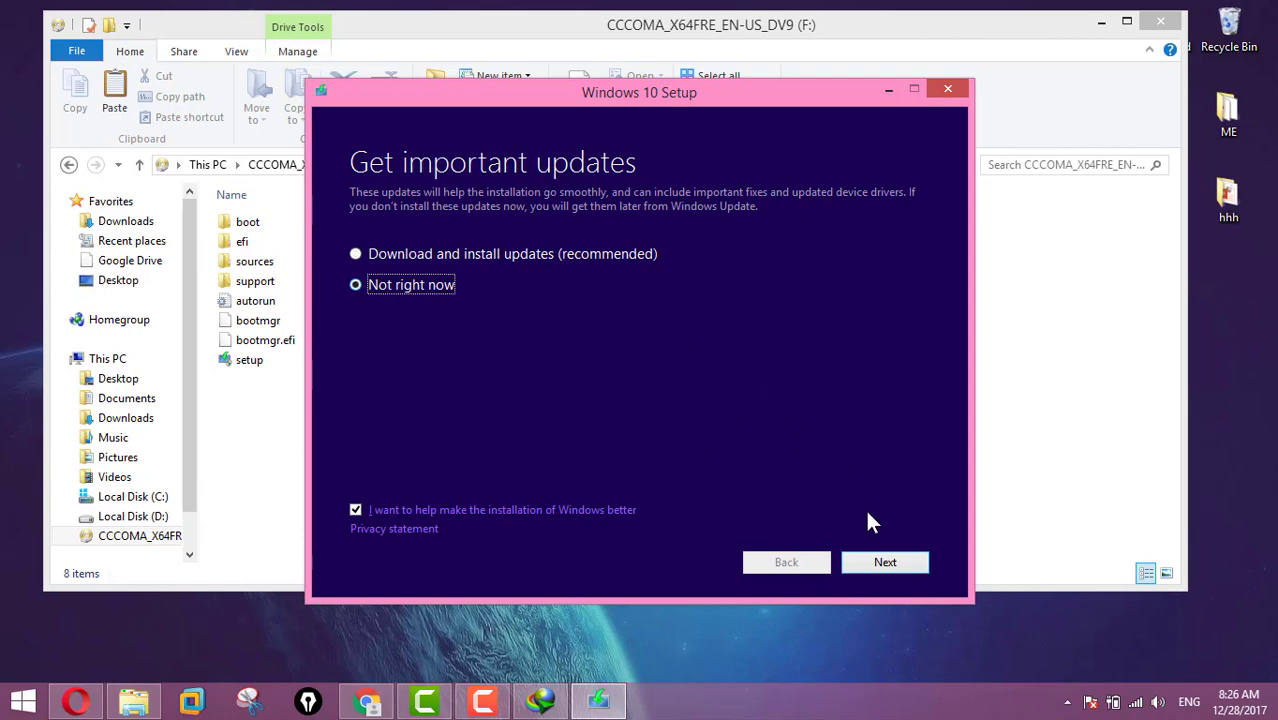
- Quit Windows 10 Setup without continuing the installation and close its window
left_click(940, 89)
left_click(632, 420)
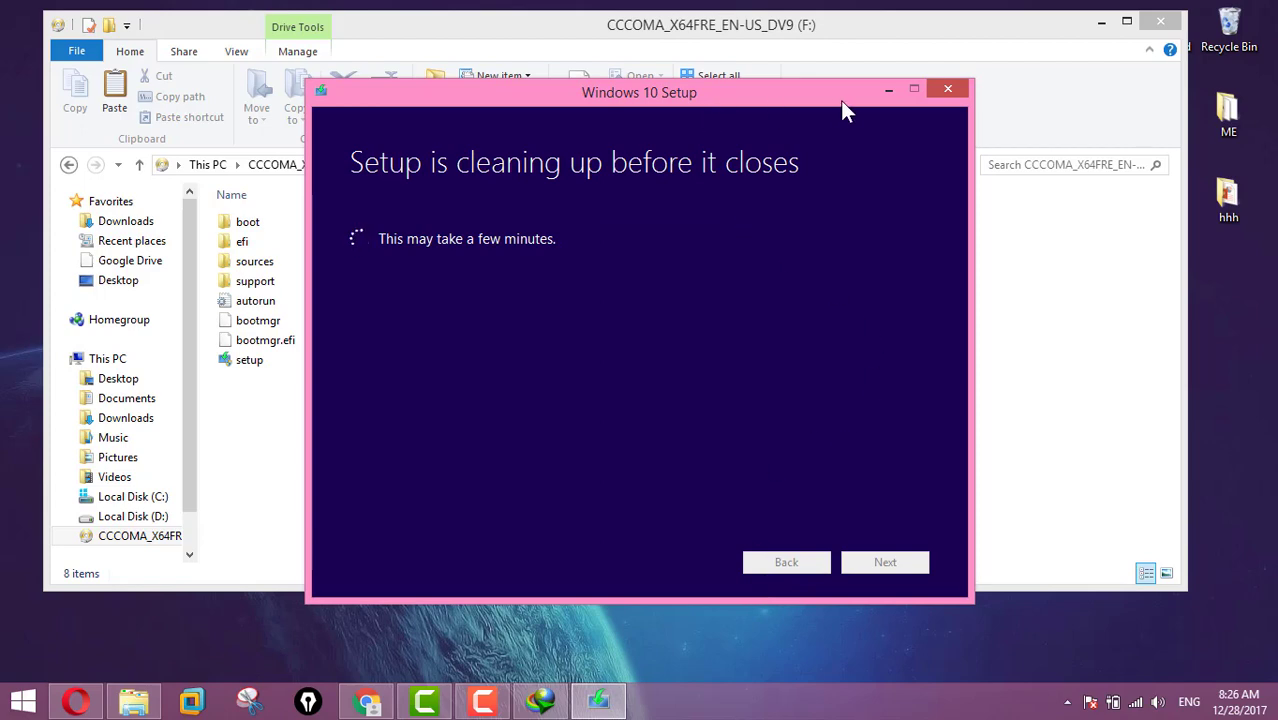
left_click_drag(842, 104, 689, 106)
left_click_drag(490, 100, 598, 124)
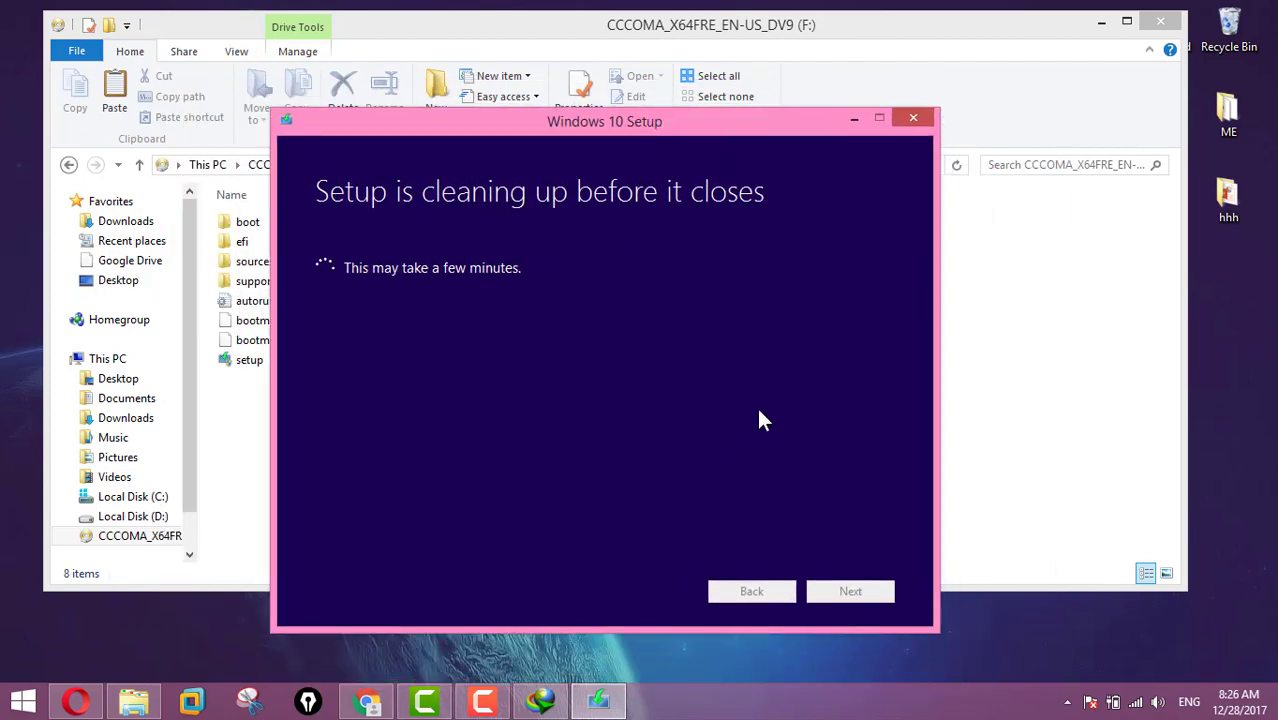
left_click(912, 117)
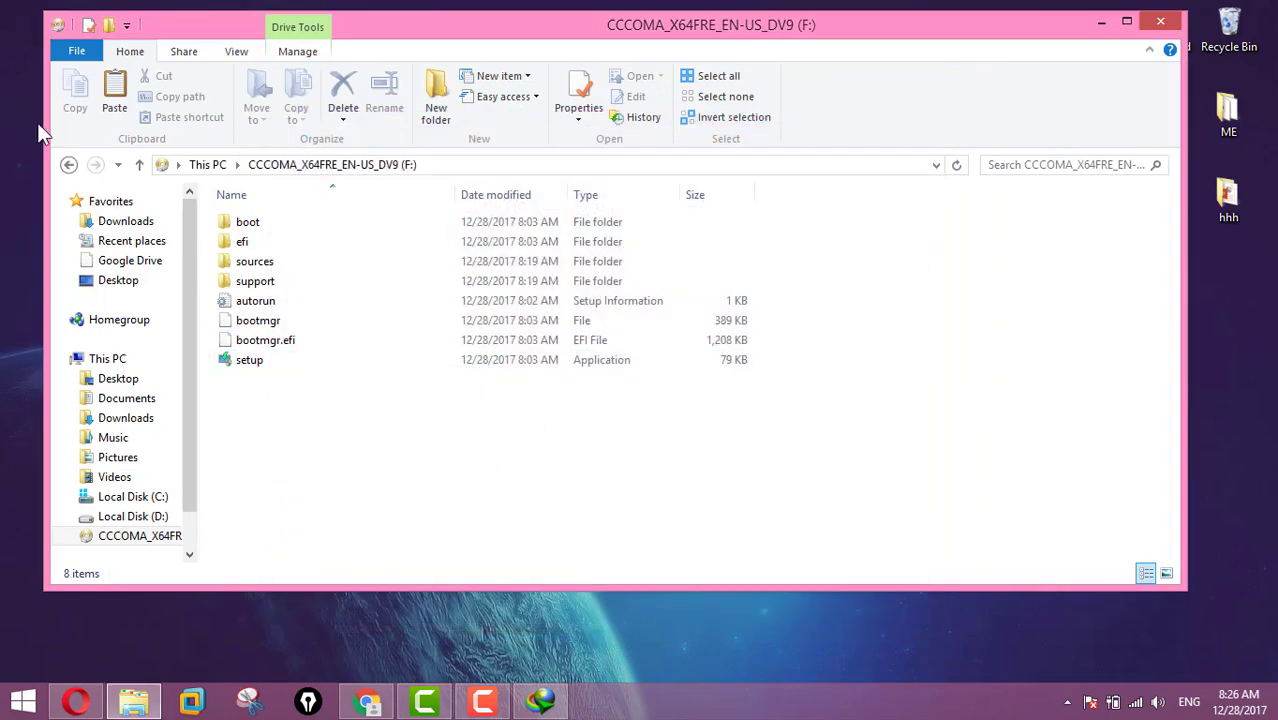
- Check the contents of the CCCOMA_X64FRE_EN-US_DV9 (F:) drive once more from This PC and return to the drive overview
left_click(69, 164)
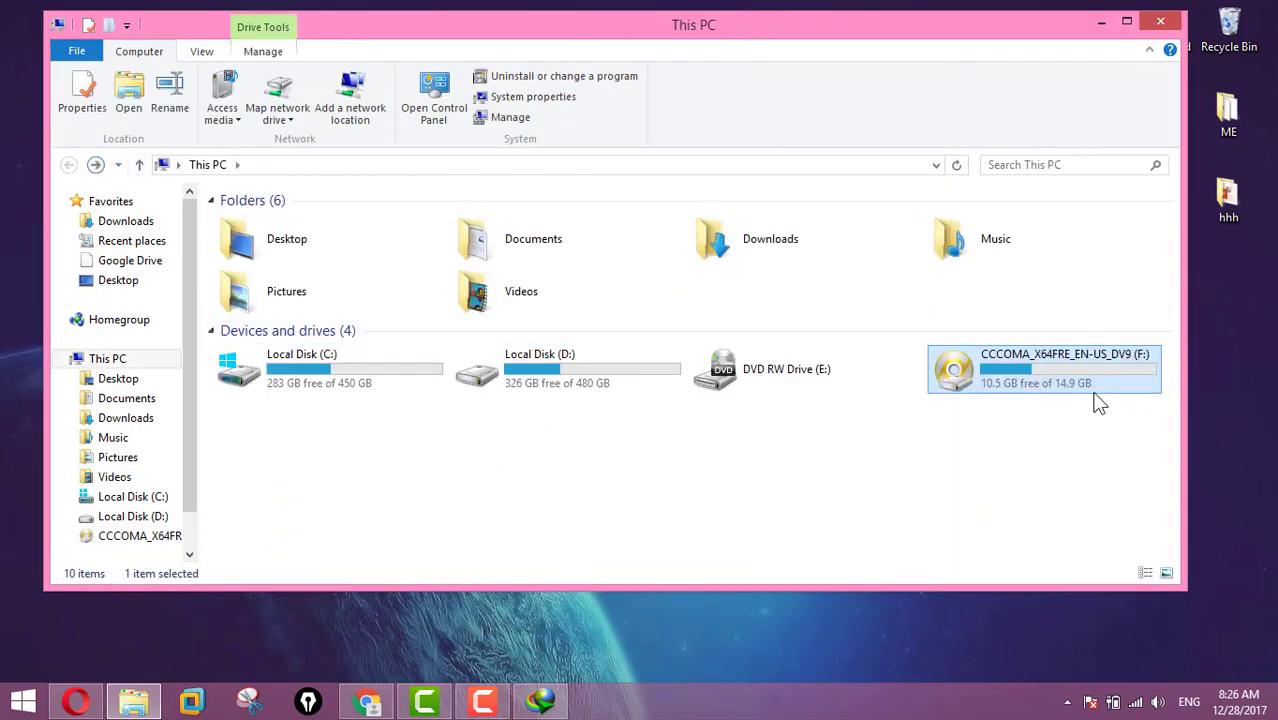
double_click(1025, 378)
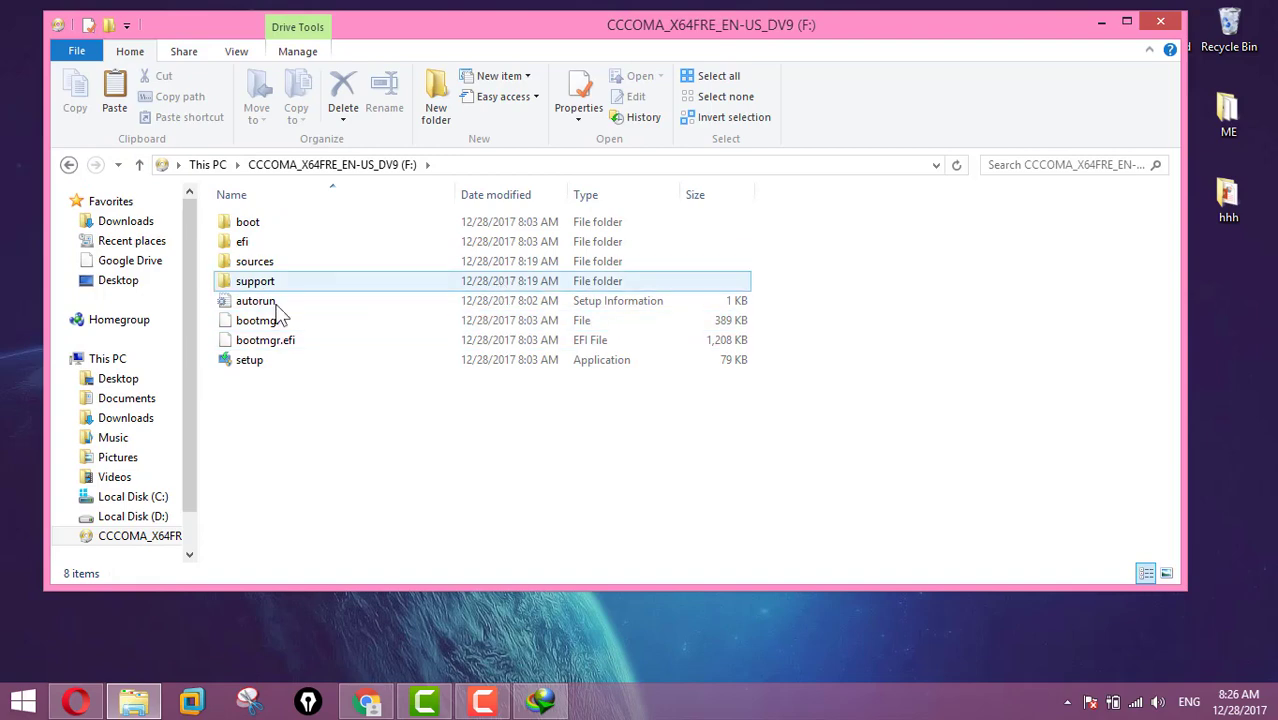
left_click(69, 164)
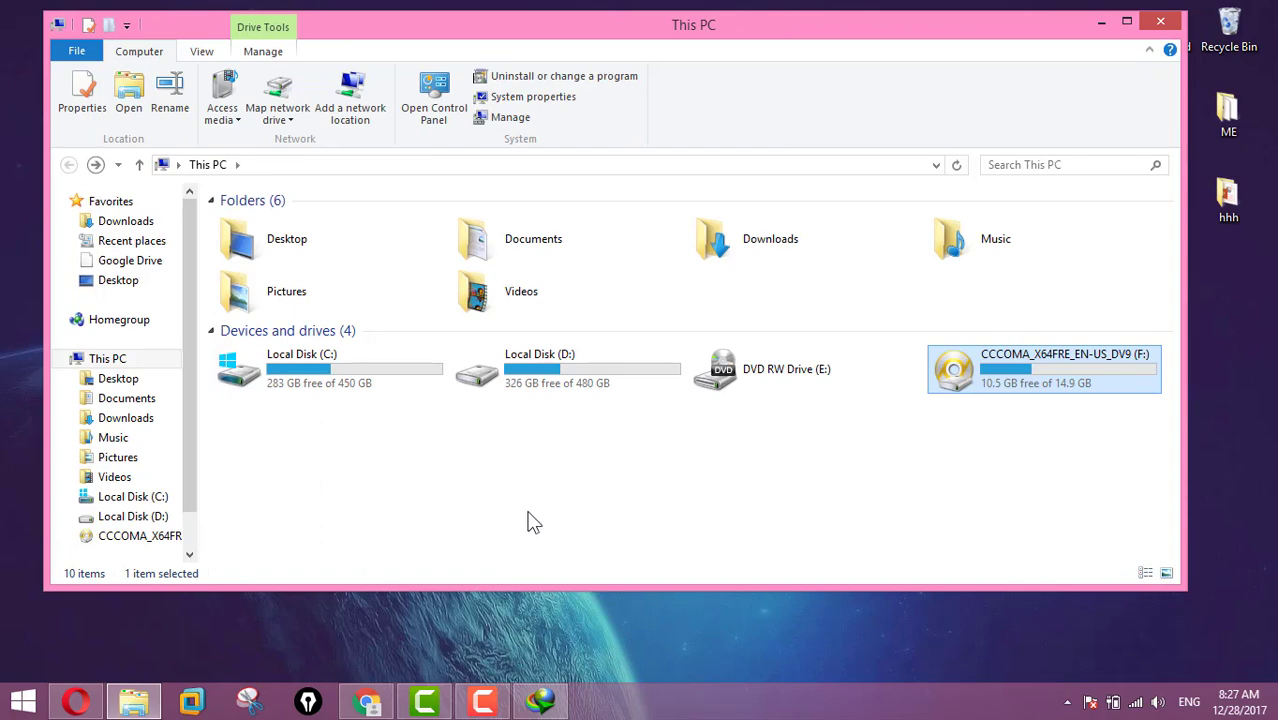